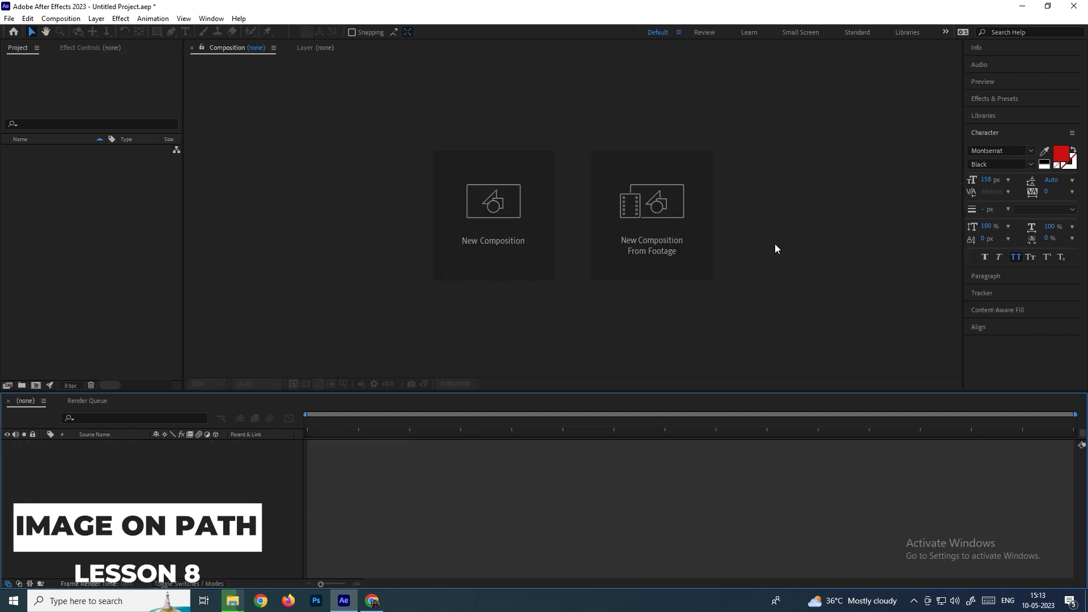
Import the police_car_PNG22, Sports bike-06 and wind images as footage into the project.
double_click(107, 248)
click(151, 290)
ctrl+click(200, 300)
ctrl+click(406, 229)
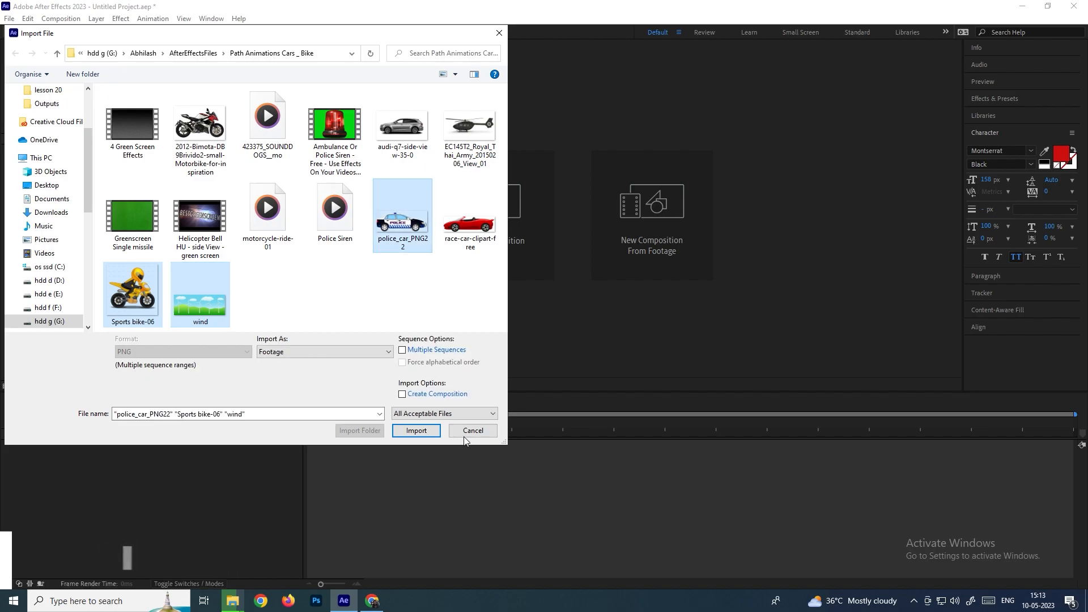
click(416, 430)
click(93, 263)
click(46, 172)
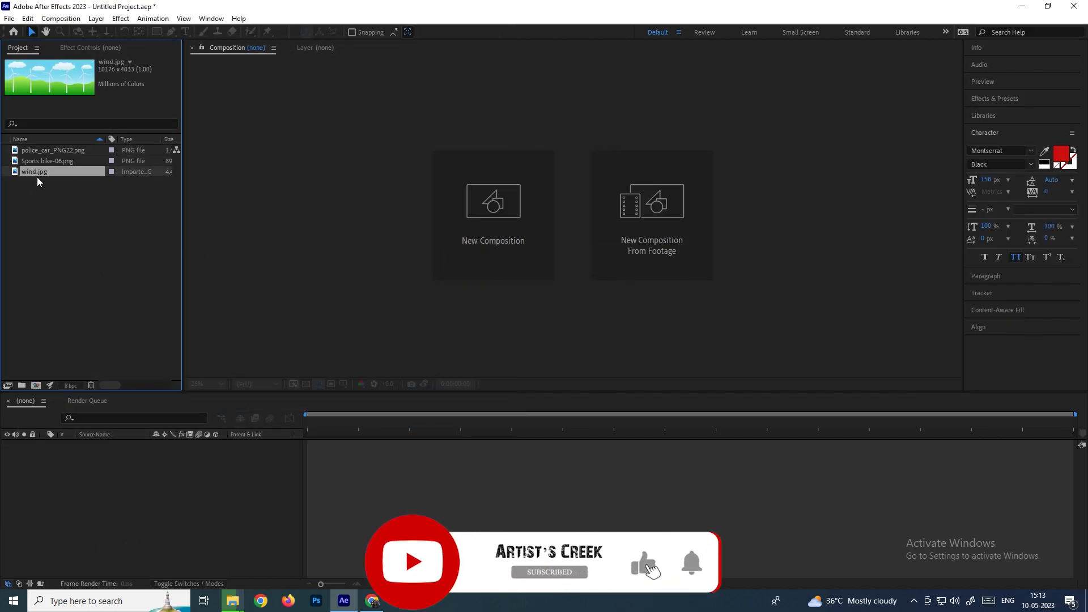
click(82, 241)
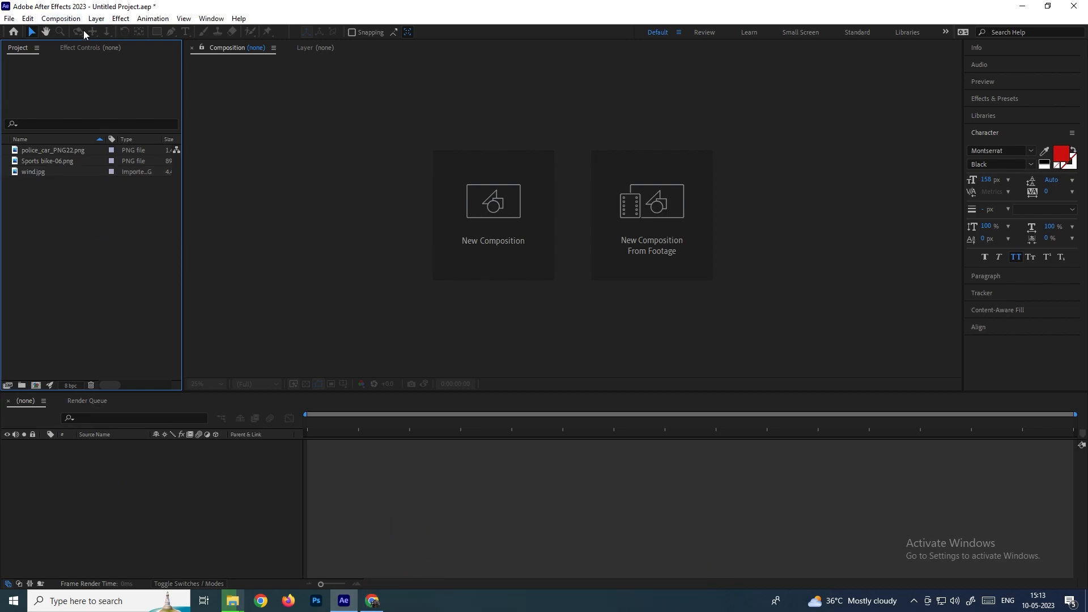
Create a composition named Comp 1 with the HD 1920x1080 29.97 fps preset and a 0;00;05;18 duration.
click(54, 18)
click(115, 44)
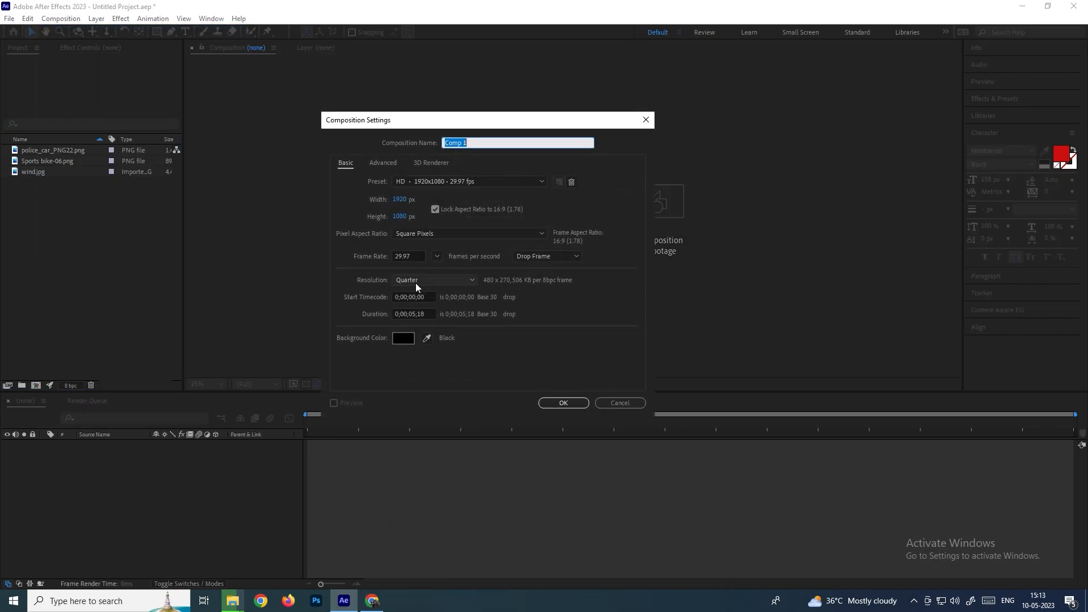
click(573, 400)
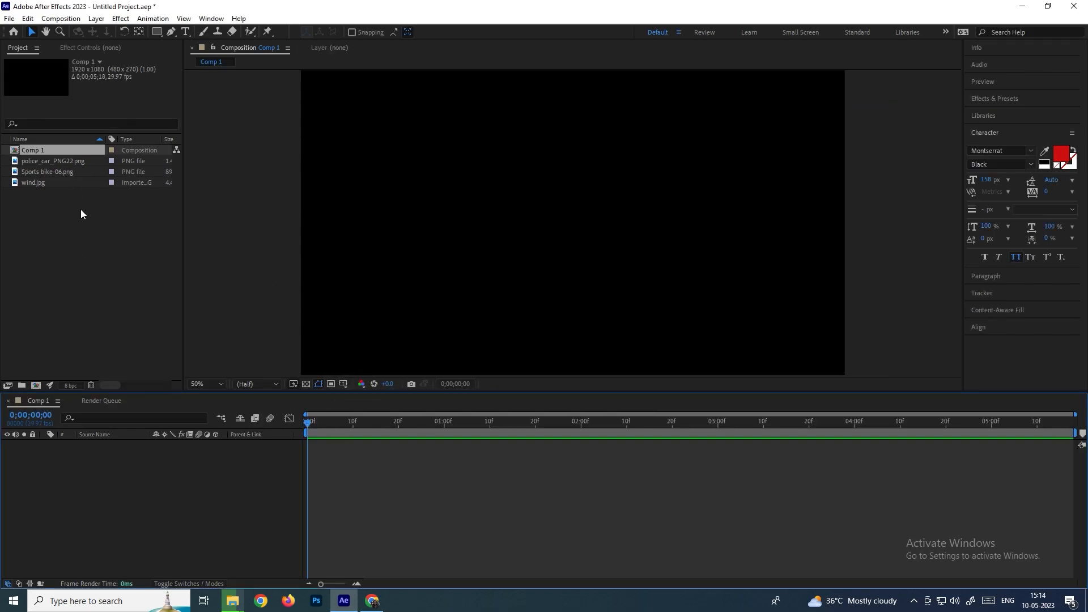
Add wind.jpg to the composition as a layer and fit it to the composition size.
click(81, 209)
drag(33, 183, 108, 447)
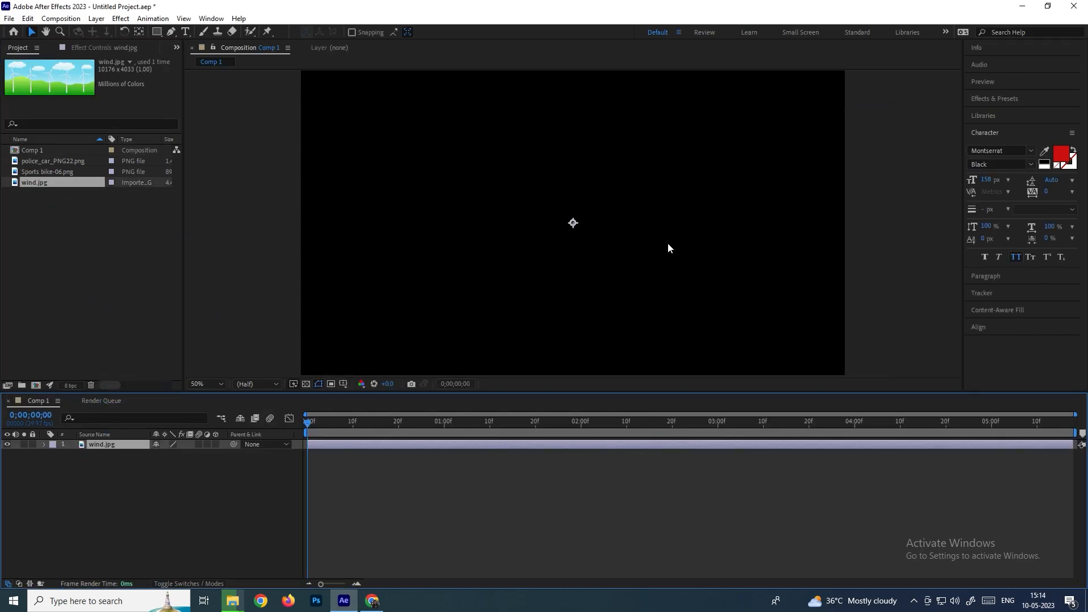
key(comma)
key(comma)
key(comma)
key(comma)
key(comma)
key(comma)
key(period)
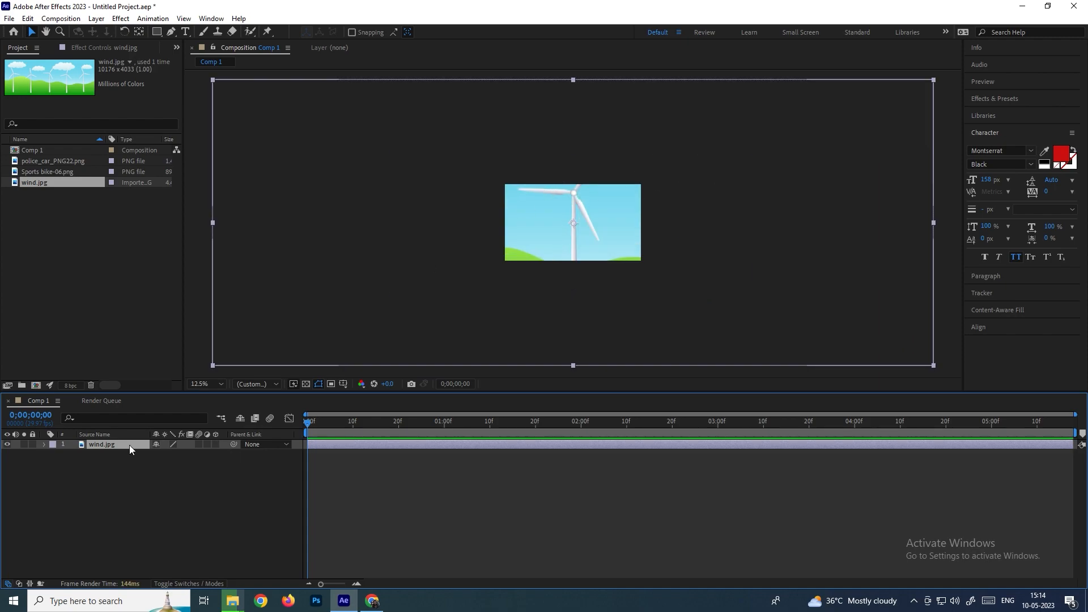
key(ctrl+alt+f)
key(period)
key(period)
key(period)
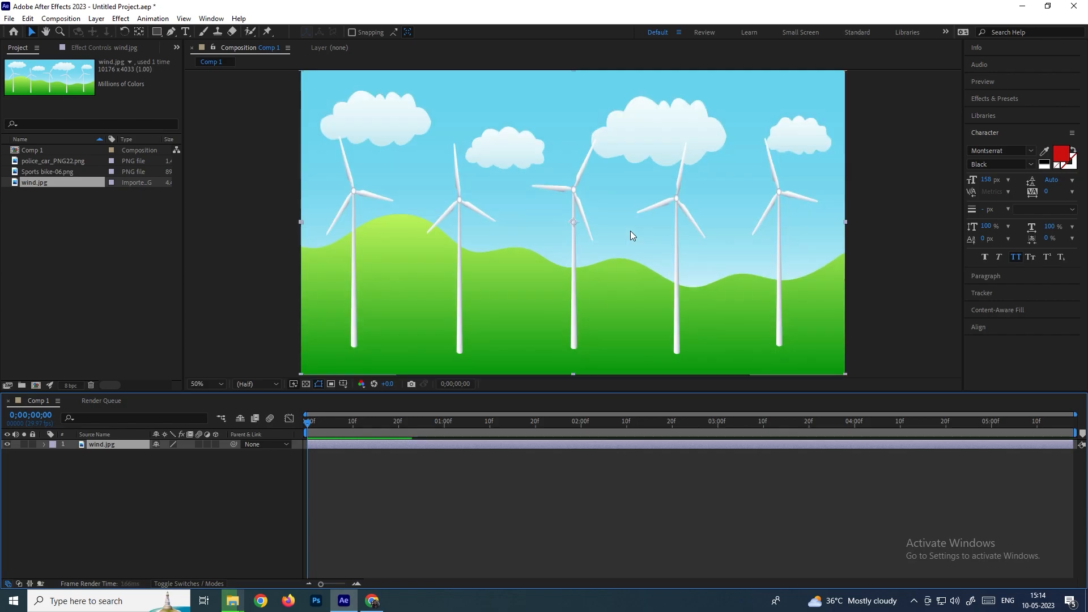
Check the sports bike and police car images in the project, and lock the wind.jpg background layer.
click(40, 172)
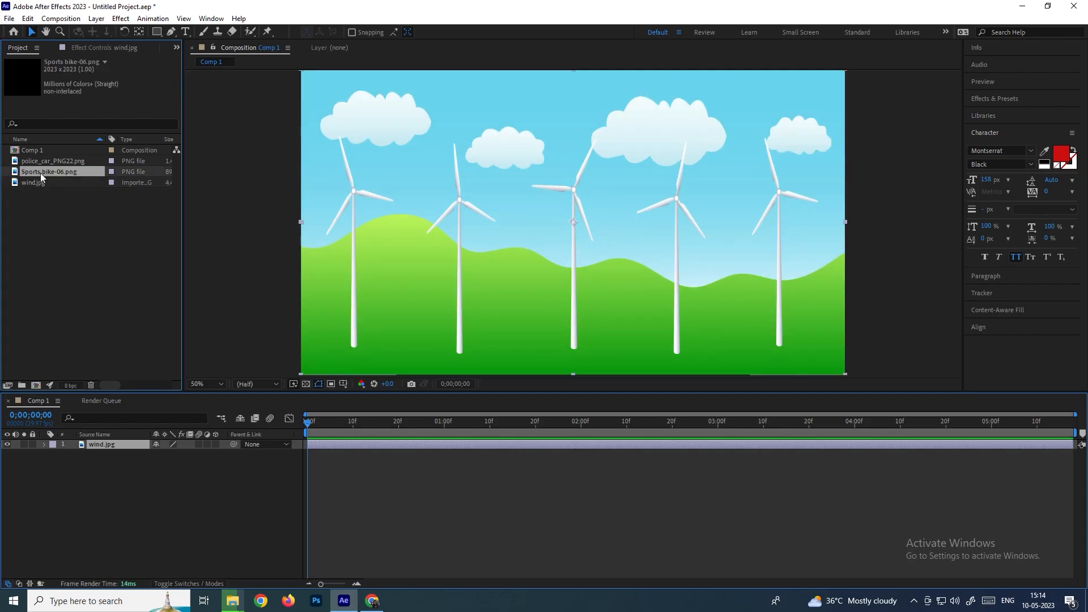
click(40, 160)
click(59, 172)
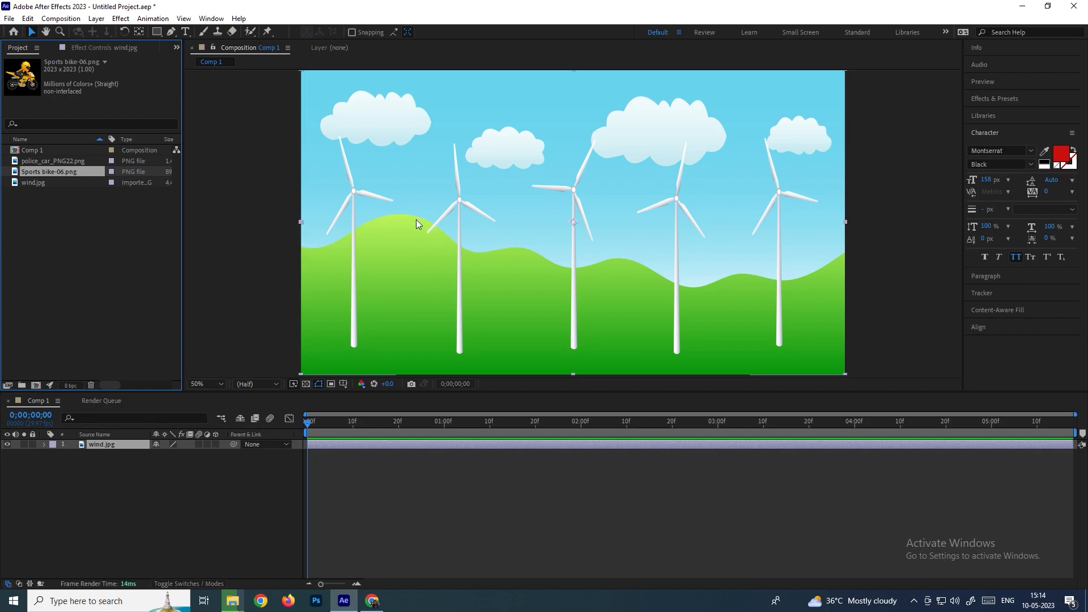
click(141, 482)
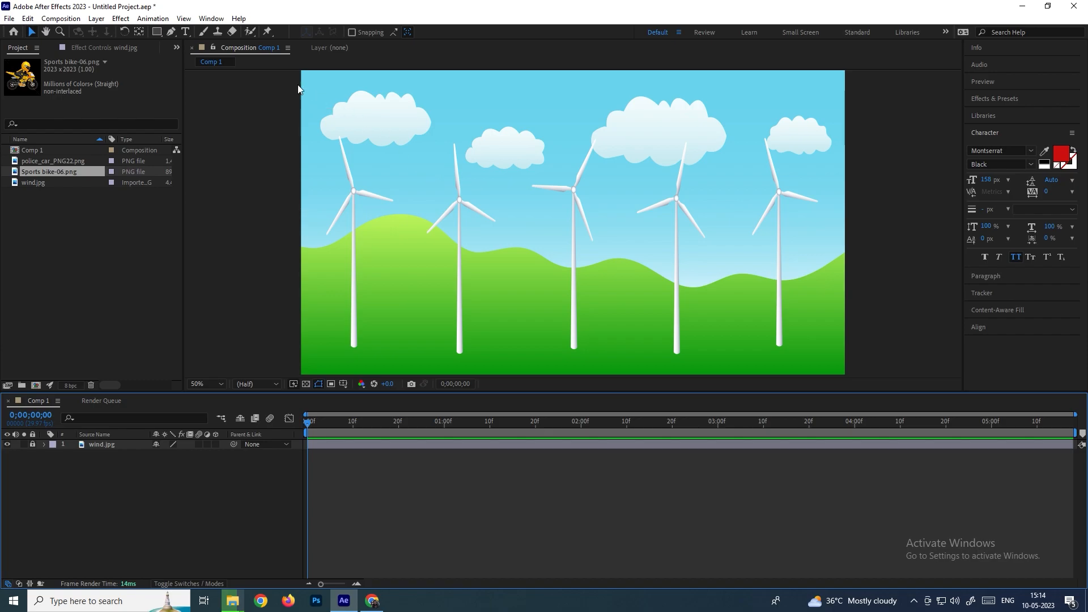
Trace the hills' upper contour with the Pen tool and scale the sports bike layer to 8%.
click(176, 33)
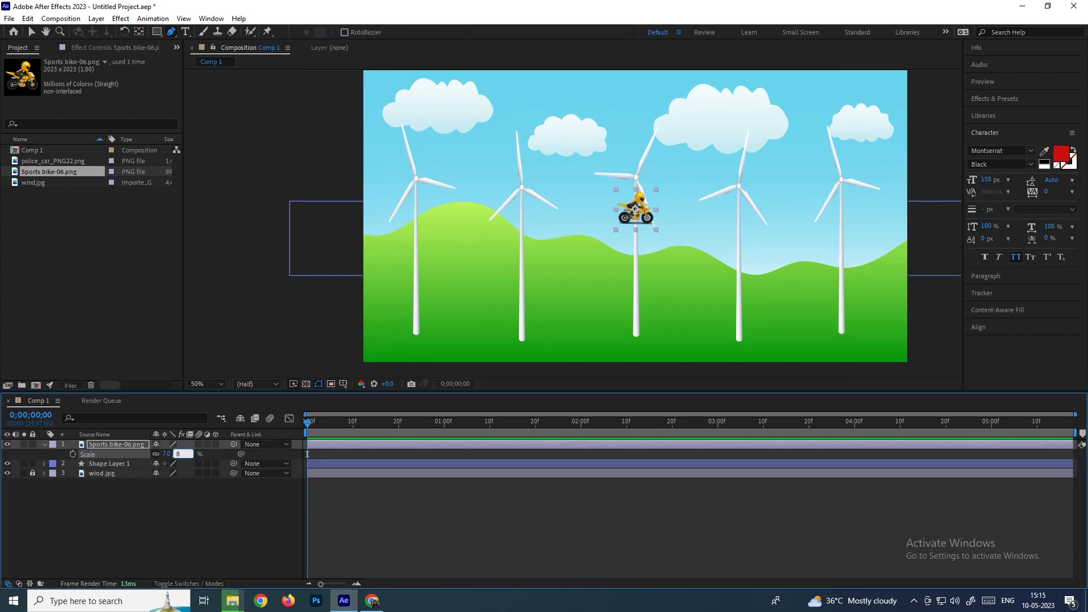
key(Return)
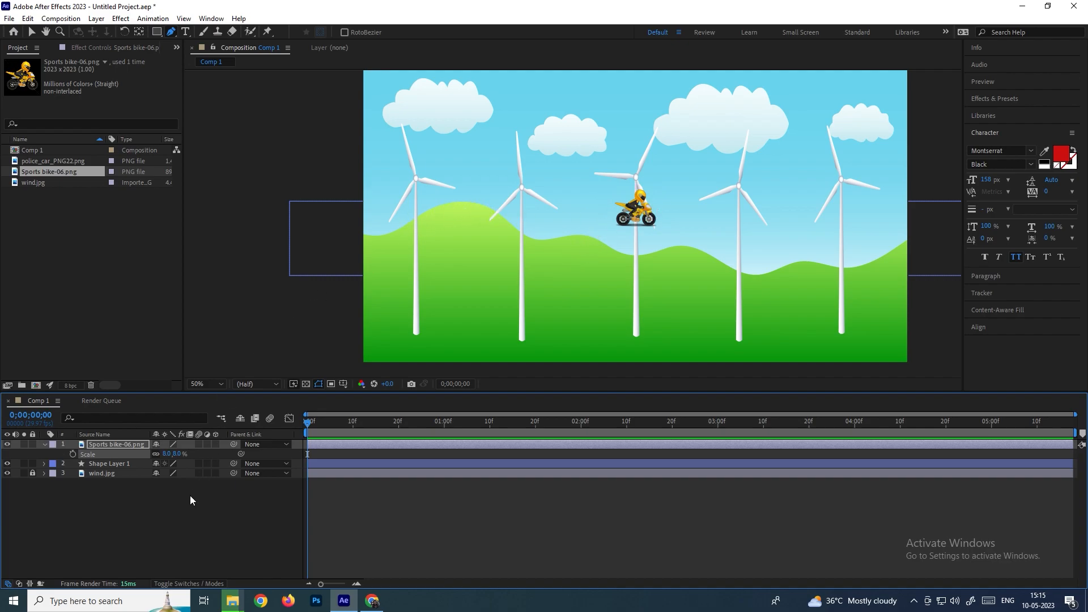
Reveal the Path property of Shape 1 in Shape Layer 1 and copy the hill path.
click(116, 463)
click(45, 463)
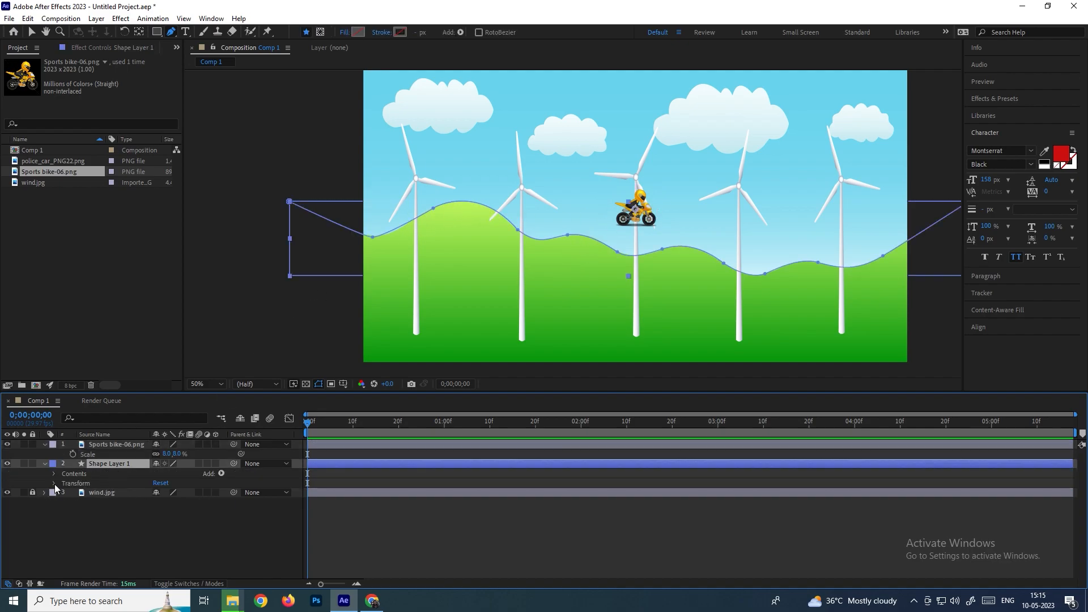
click(54, 474)
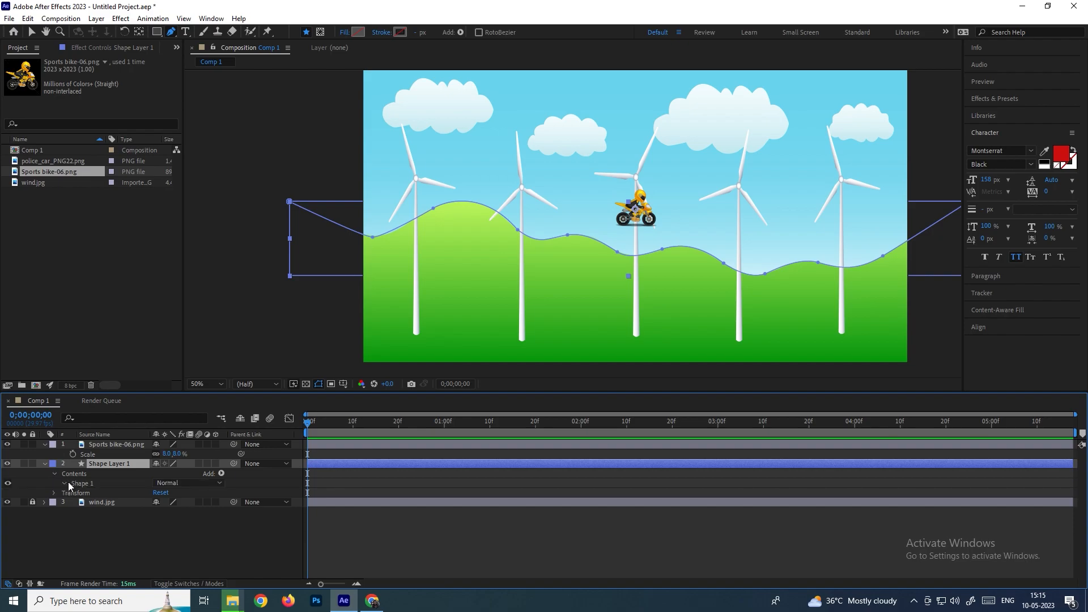
click(63, 483)
click(101, 491)
click(74, 493)
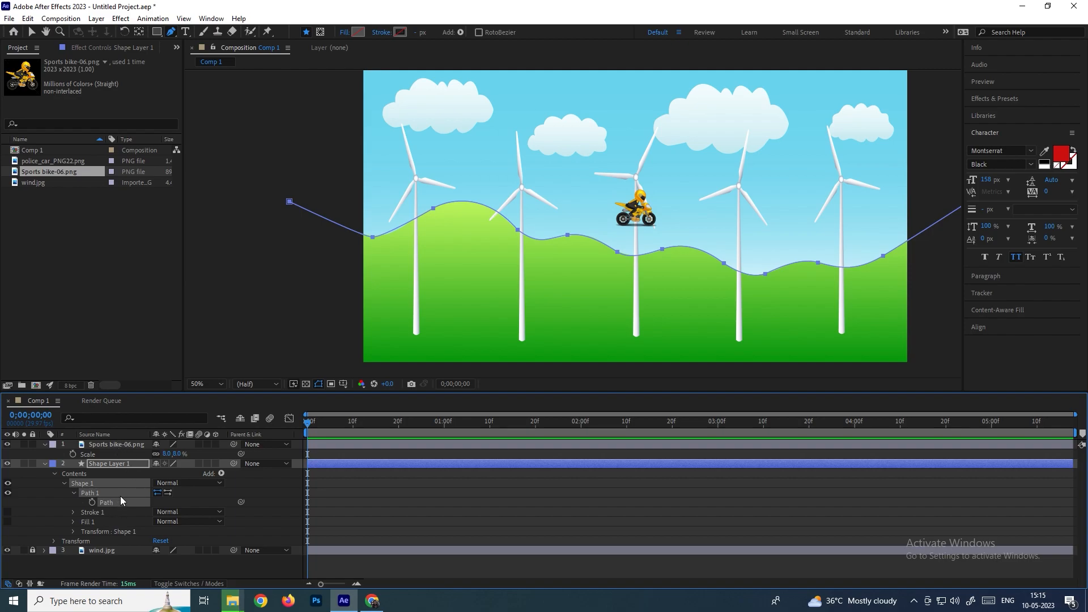
Reveal the sports bike layer's Position property and move its anchor point down to the base of the wheels.
click(115, 444)
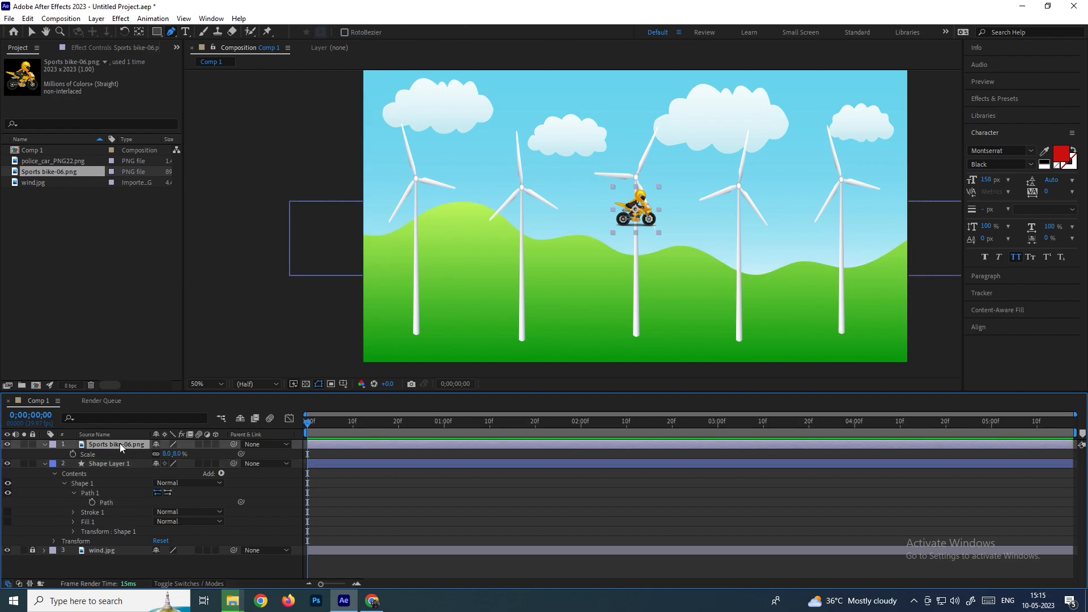
key(p)
click(99, 457)
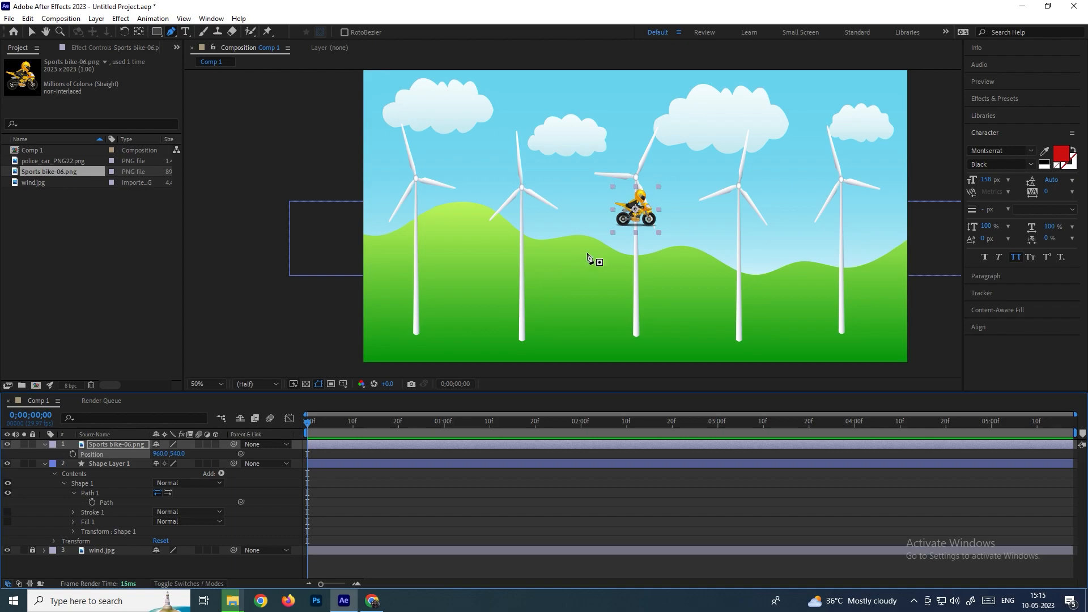
scroll(610, 171, up, 1)
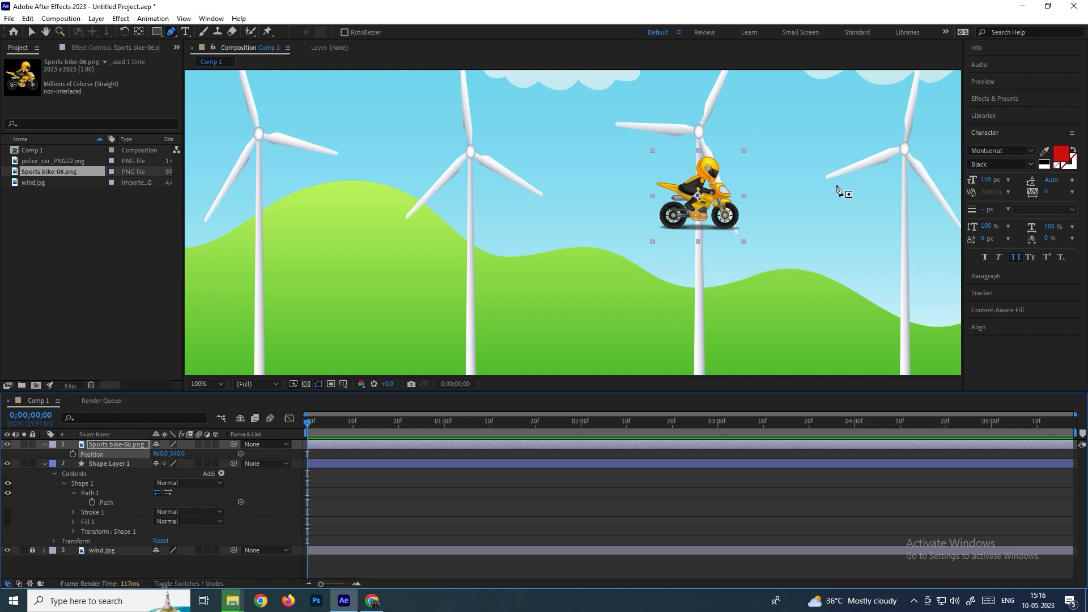
click(139, 32)
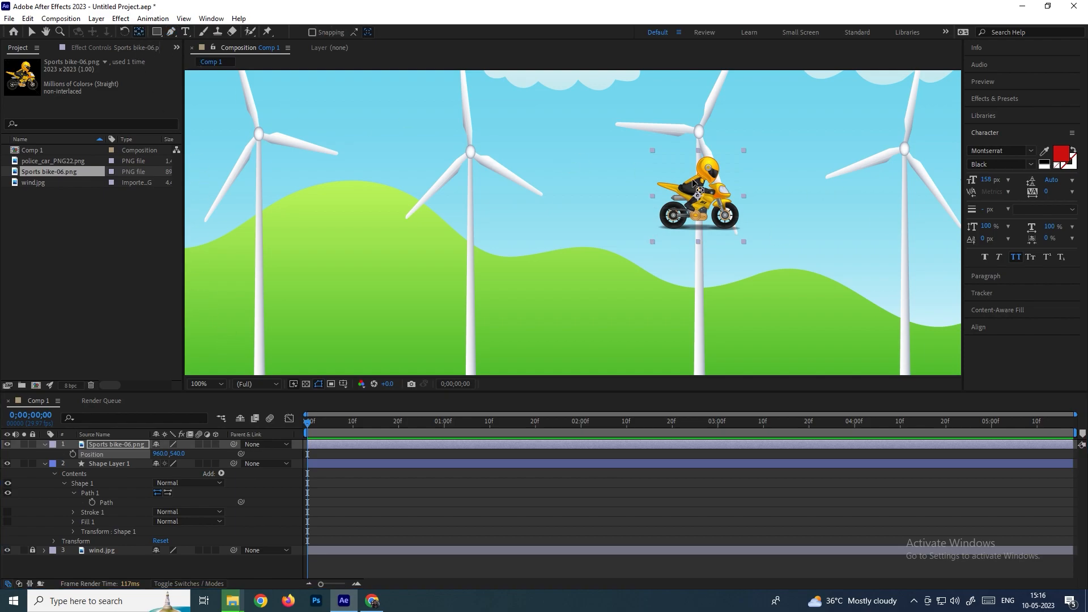
drag(697, 196, 698, 225)
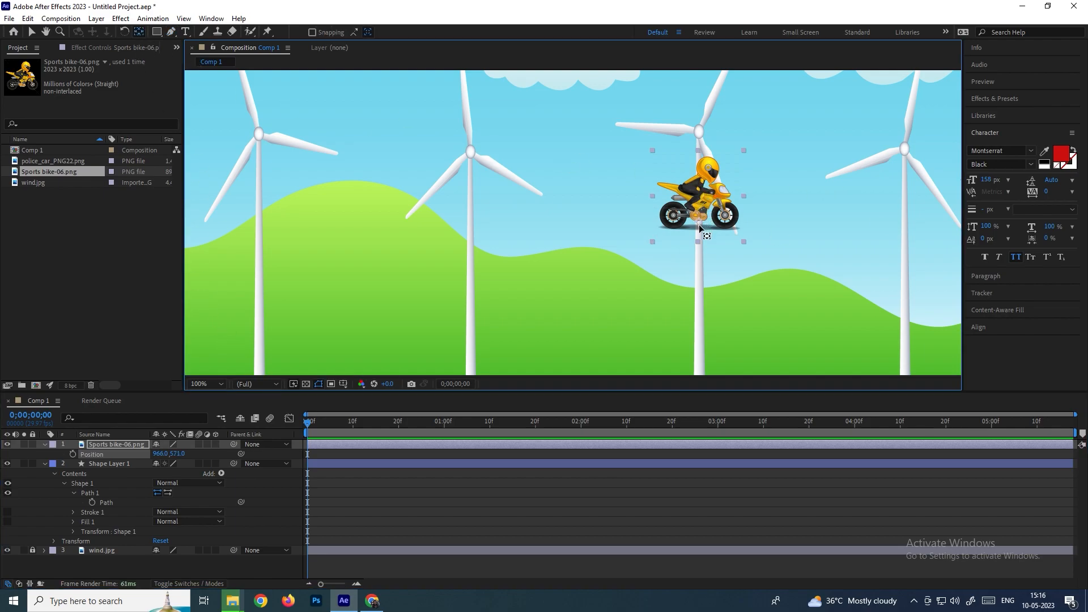
Paste the copied hill path into the sports bike layer's Position property and preview the motion.
click(121, 456)
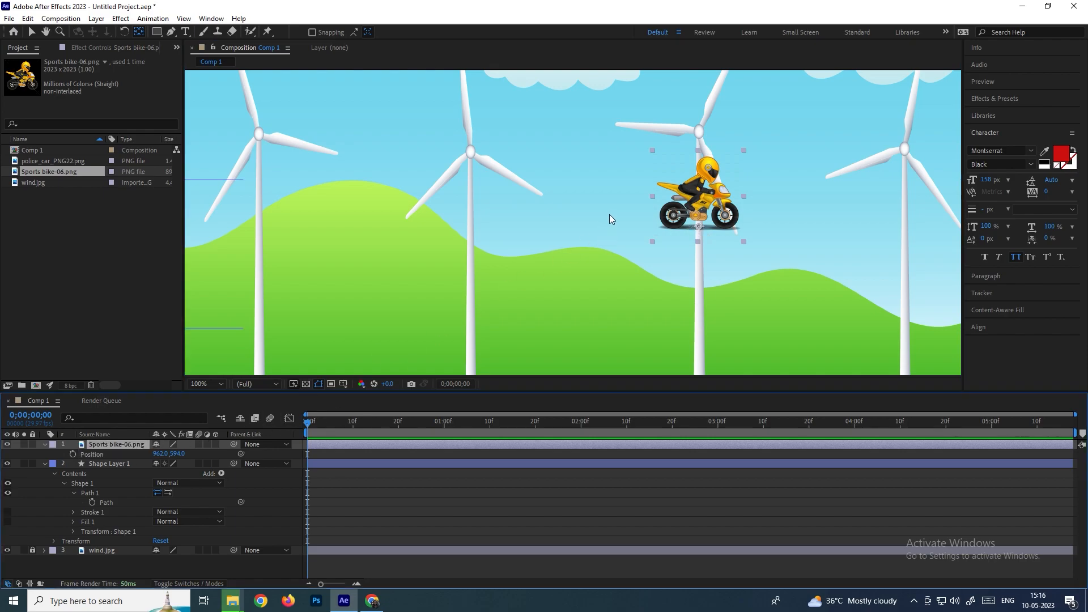
key(ctrl+v)
key(comma)
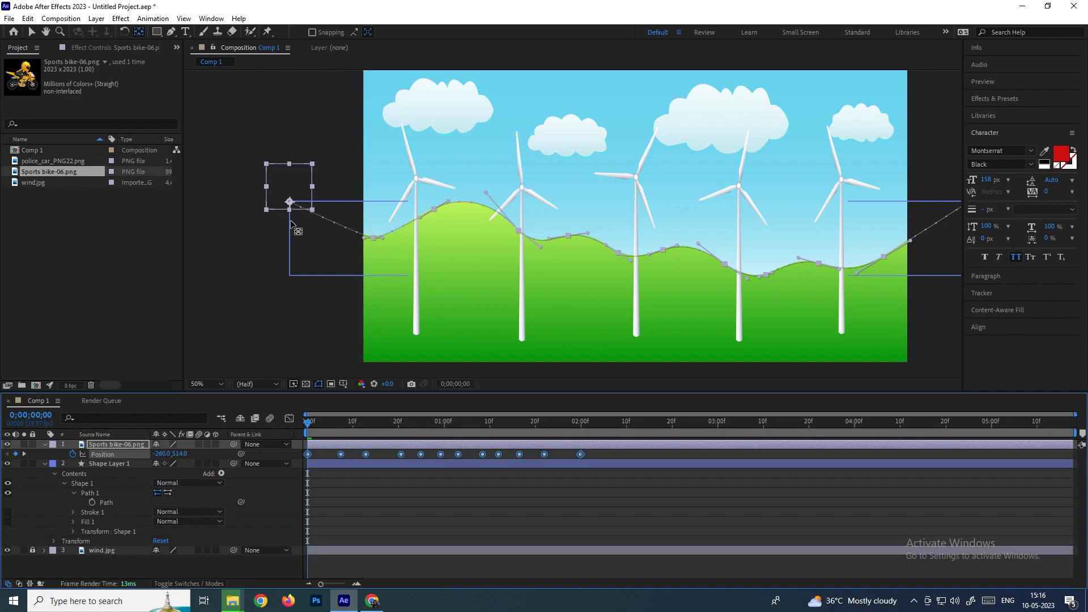
key(space)
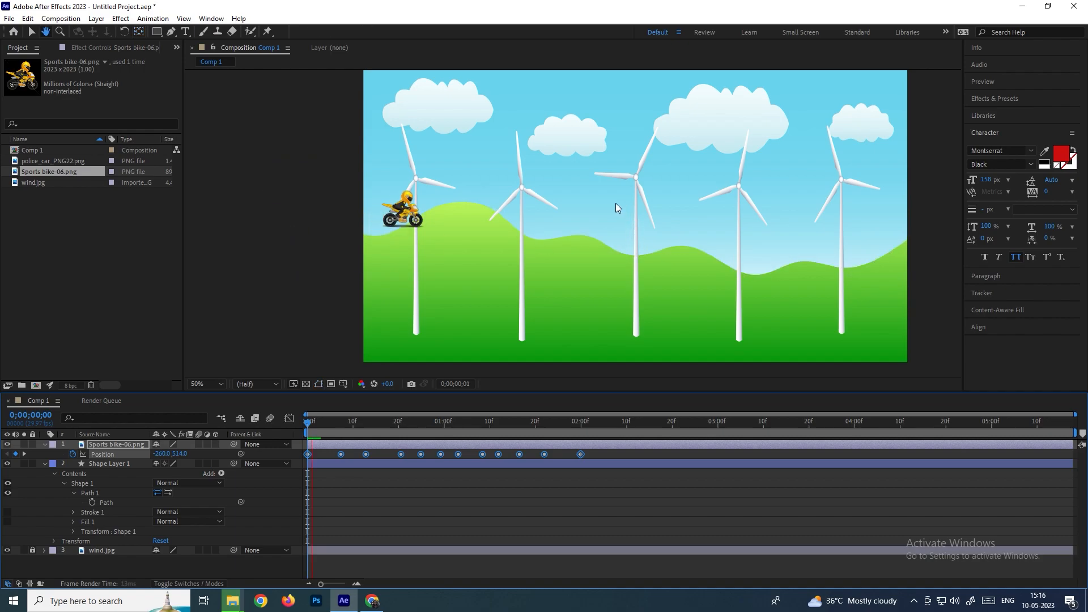
key(space)
drag(534, 427, 503, 427)
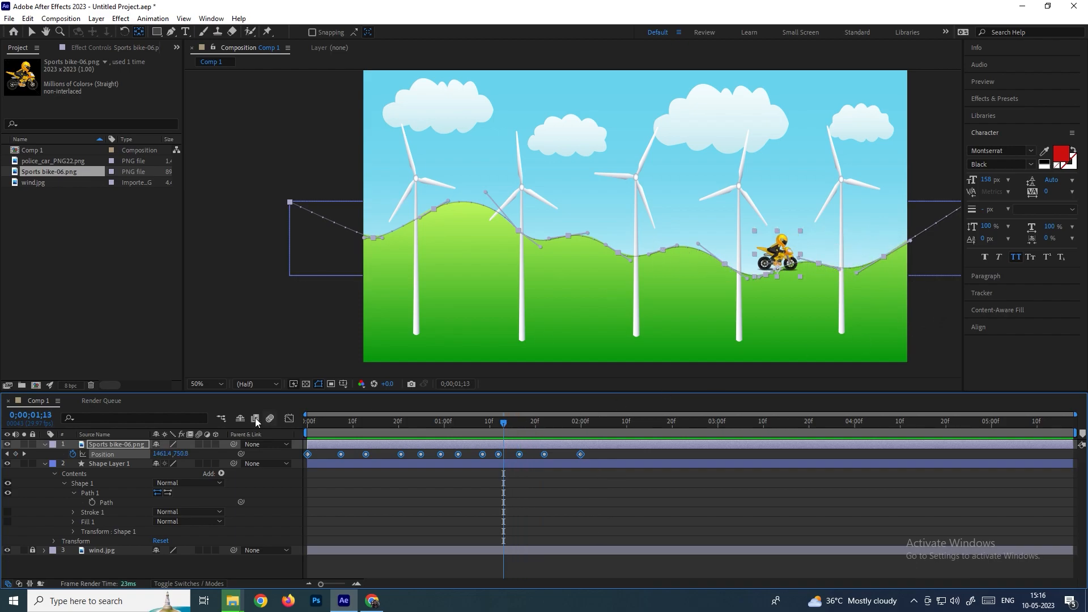
Set the sports bike layer's auto-orientation to Orient Along Path and play the animation from near the start.
right_click(125, 446)
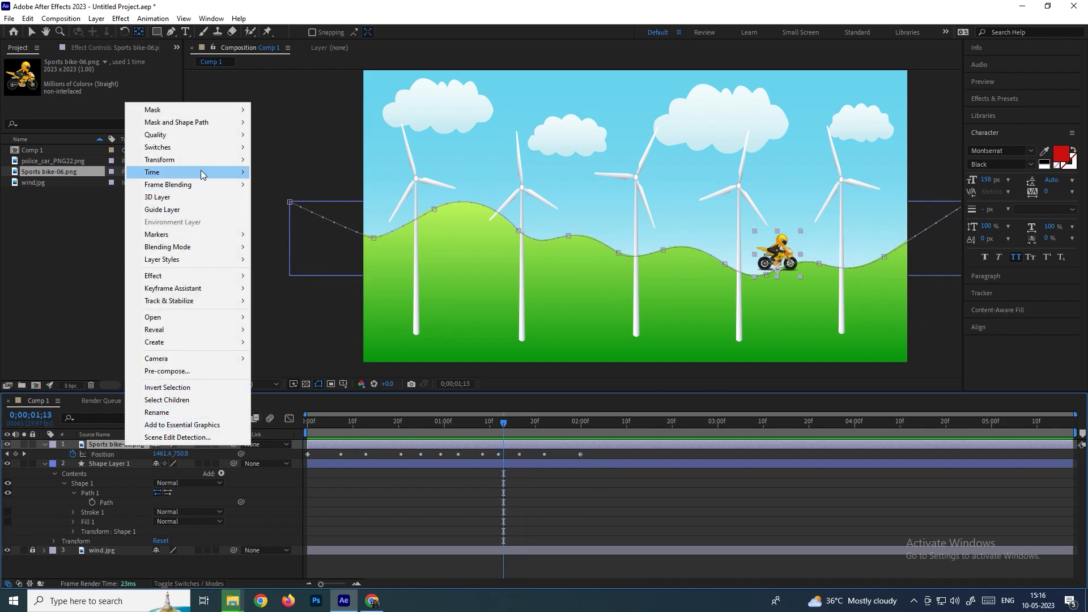
mouse_move(201, 163)
click(302, 350)
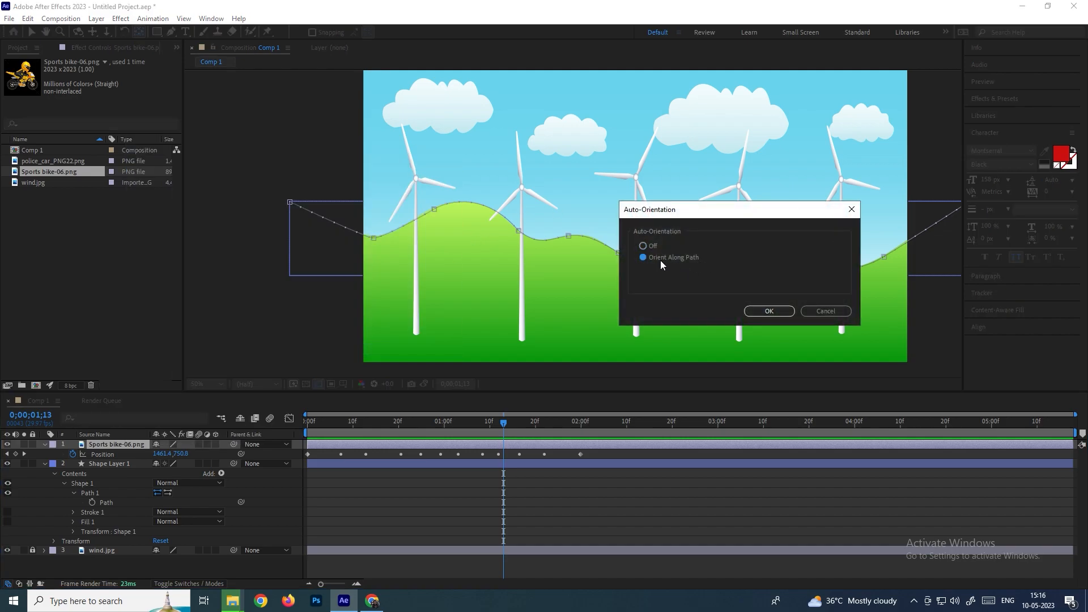
click(772, 315)
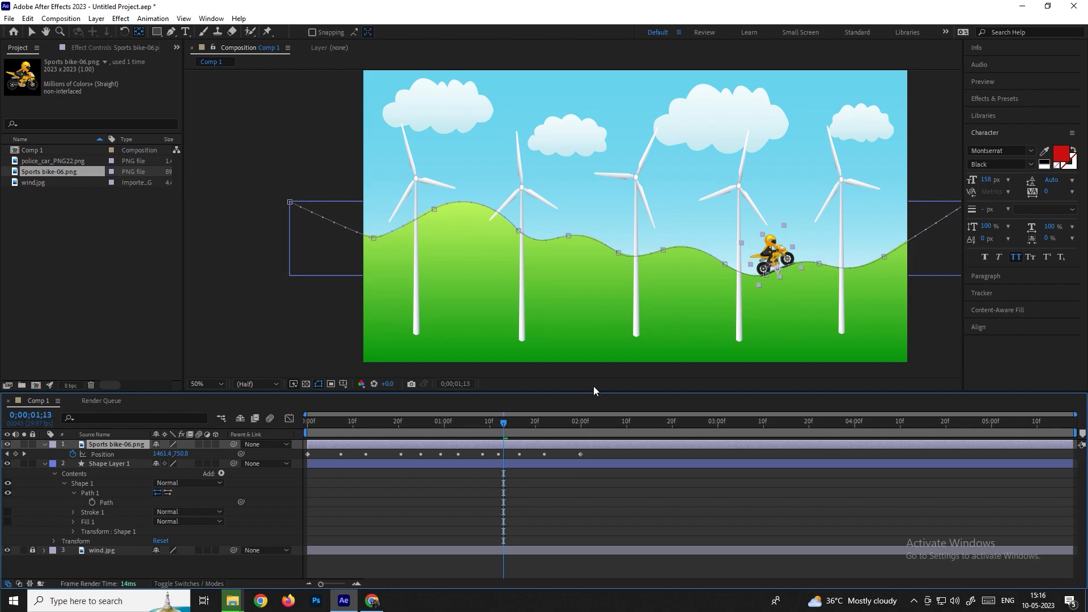
drag(504, 425, 309, 425)
key(space)
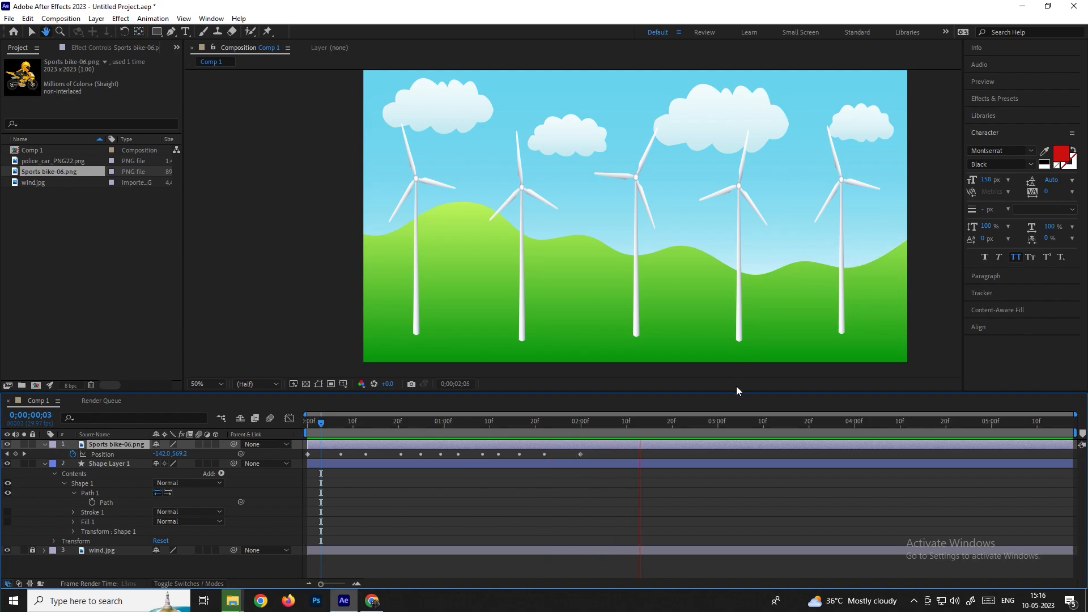
key(space)
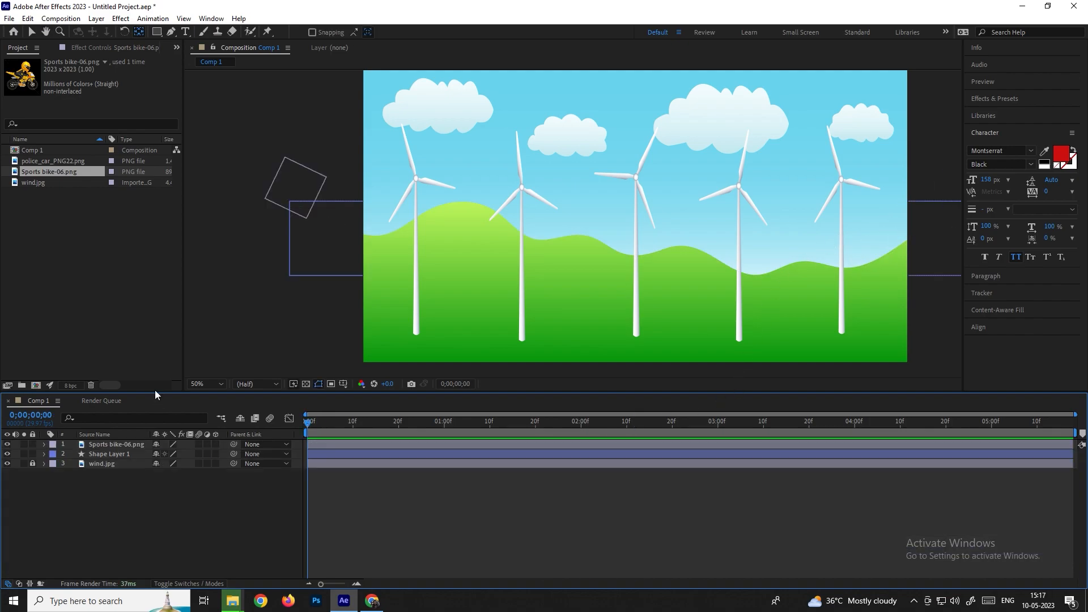
Add police_car_PNG22.png to the composition as a layer above the sports bike.
click(62, 162)
drag(52, 164, 107, 444)
click(116, 443)
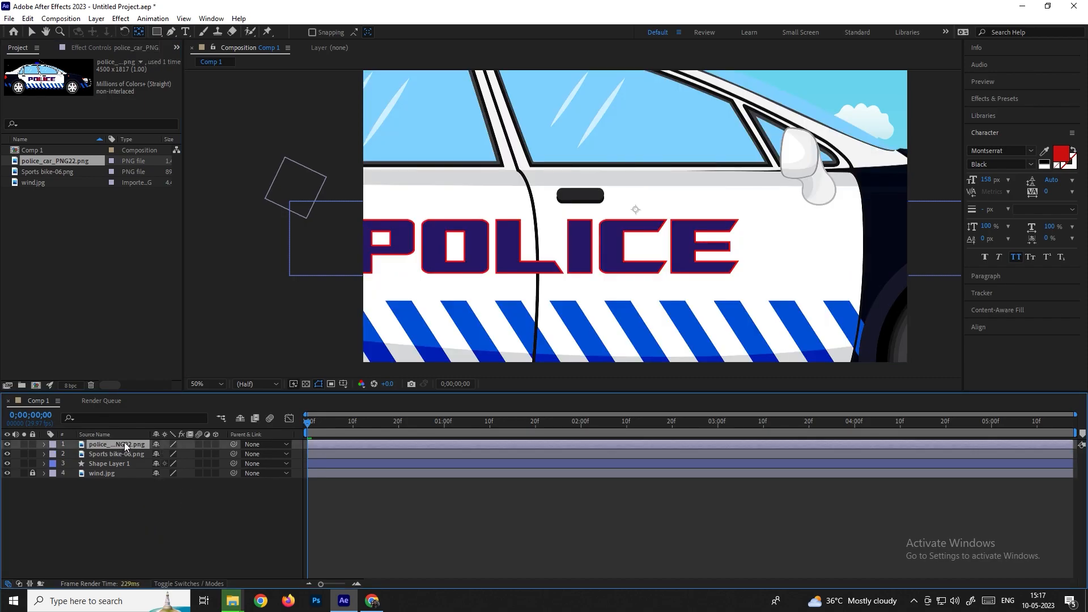
Reveal the police car layer's Position property and move its anchor point down to the base of the wheels.
key(p)
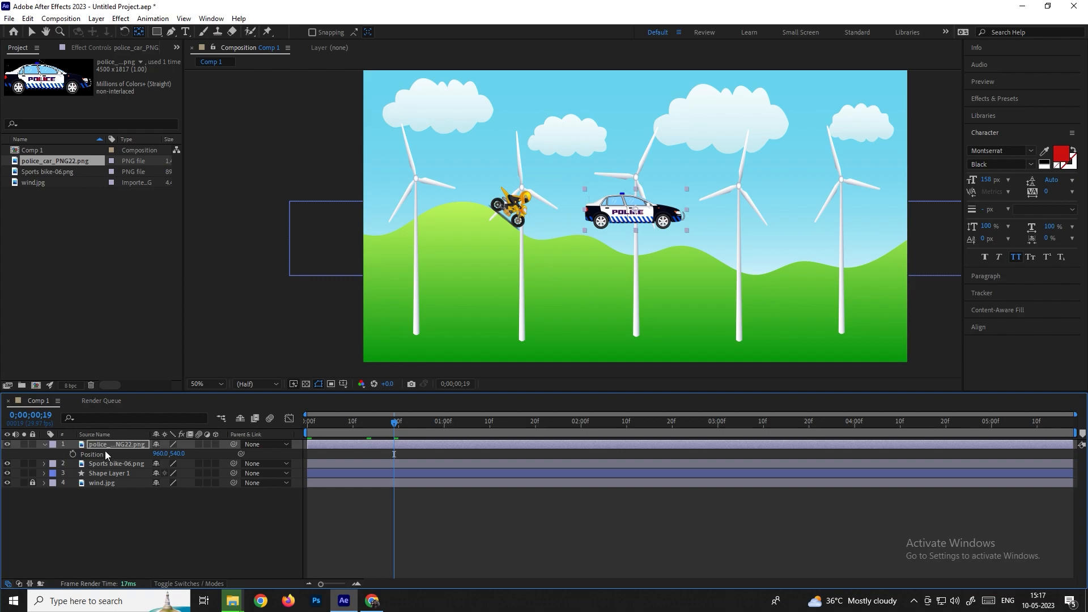
click(131, 455)
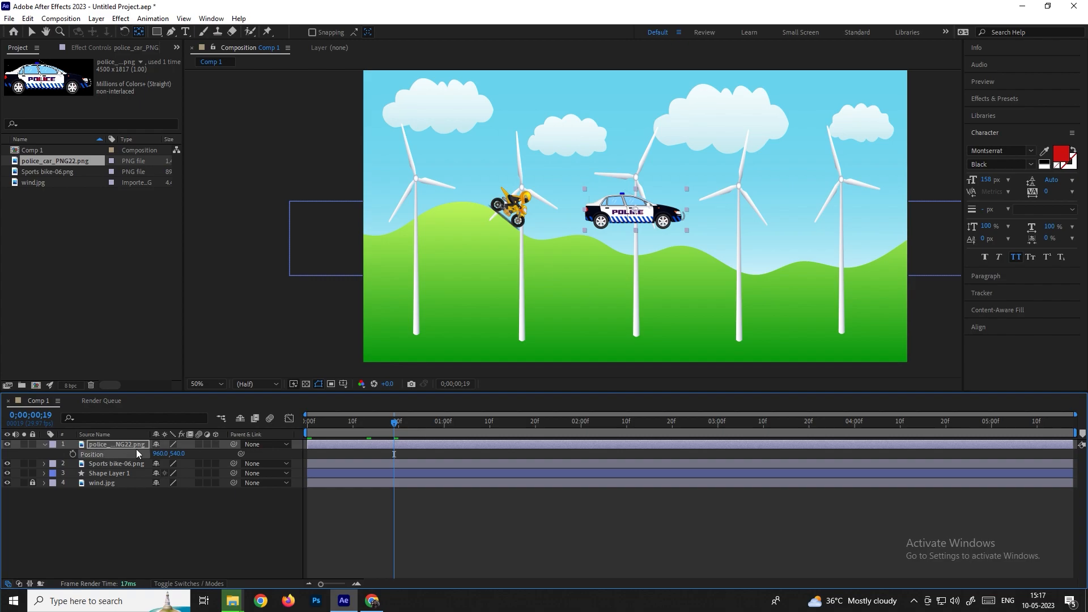
scroll(574, 223, up, 2)
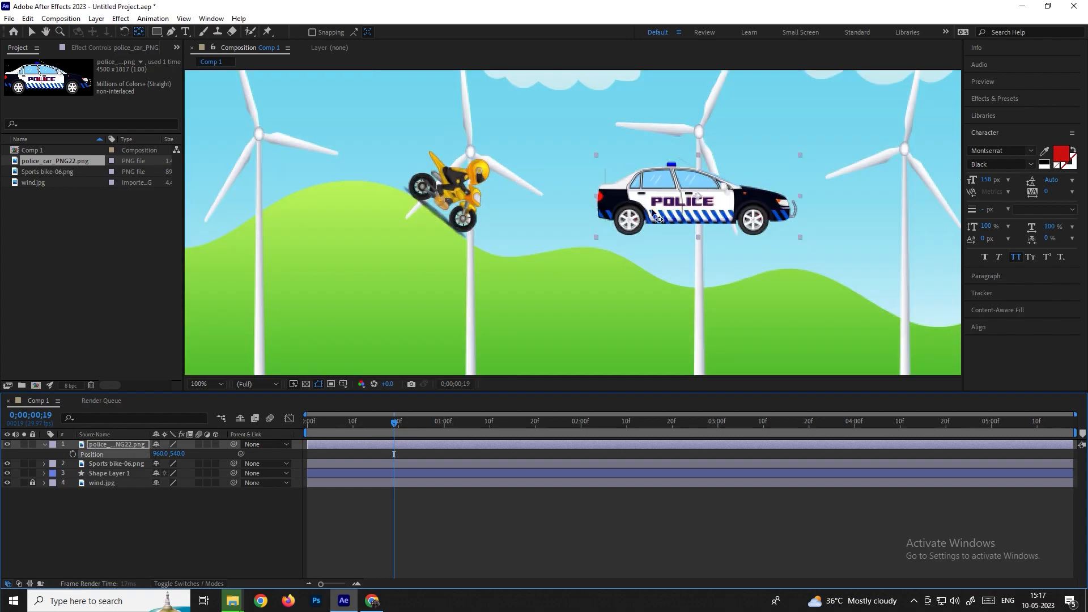
scroll(637, 214, up, 2)
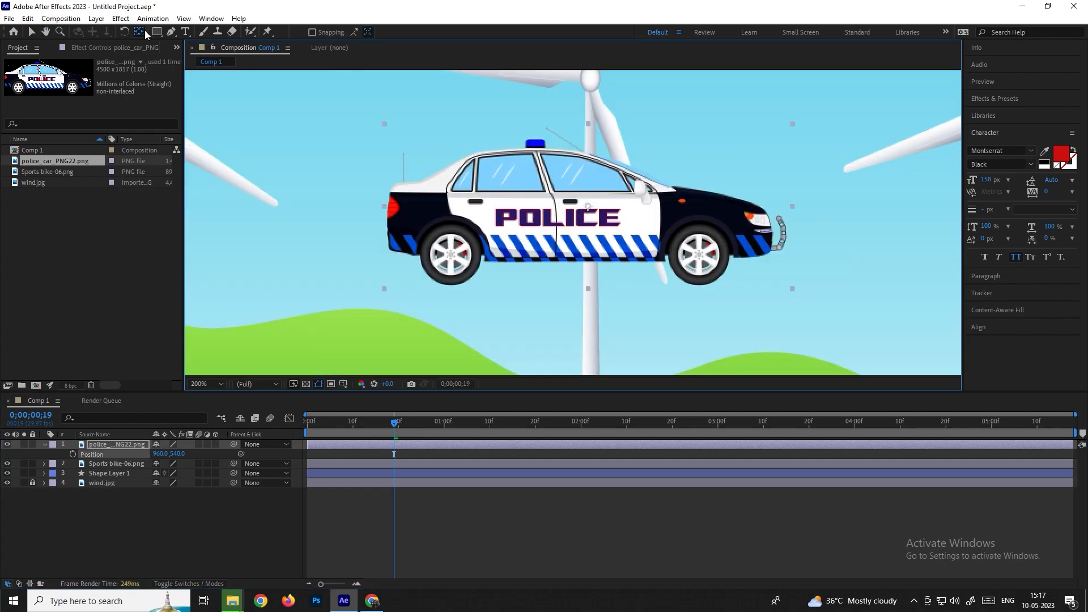
drag(591, 208, 579, 275)
scroll(593, 261, down, 2)
Paste the copied hill path into the police car layer's Position property at the start of the timeline and preview the motion.
drag(395, 424, 237, 442)
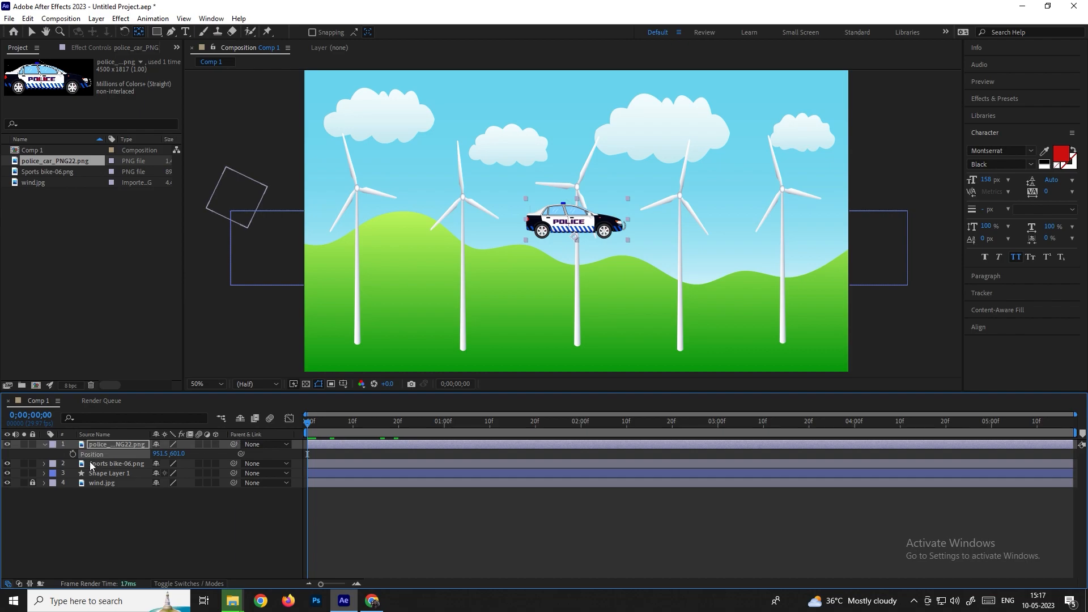
click(166, 489)
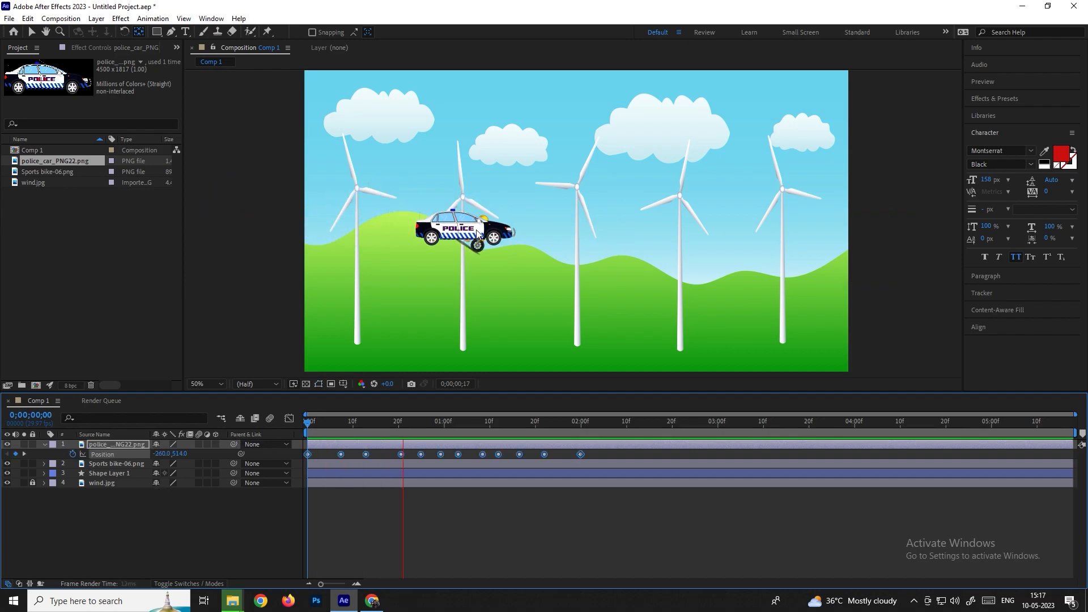
click(560, 256)
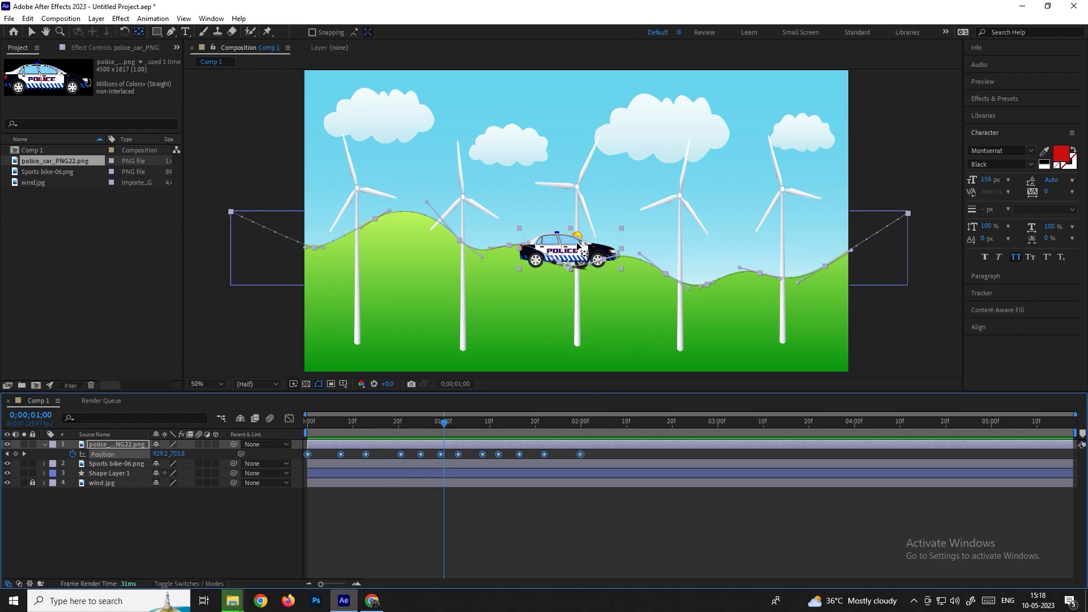
Set the police car layer's auto-orientation to Orient Along Path.
click(102, 444)
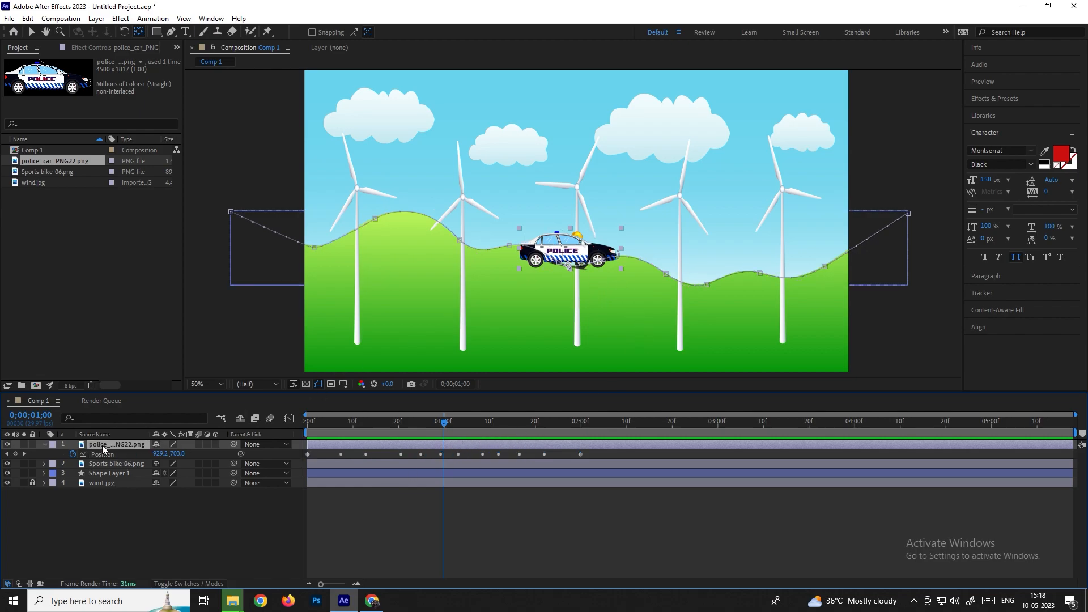
key(ctrl+alt+o)
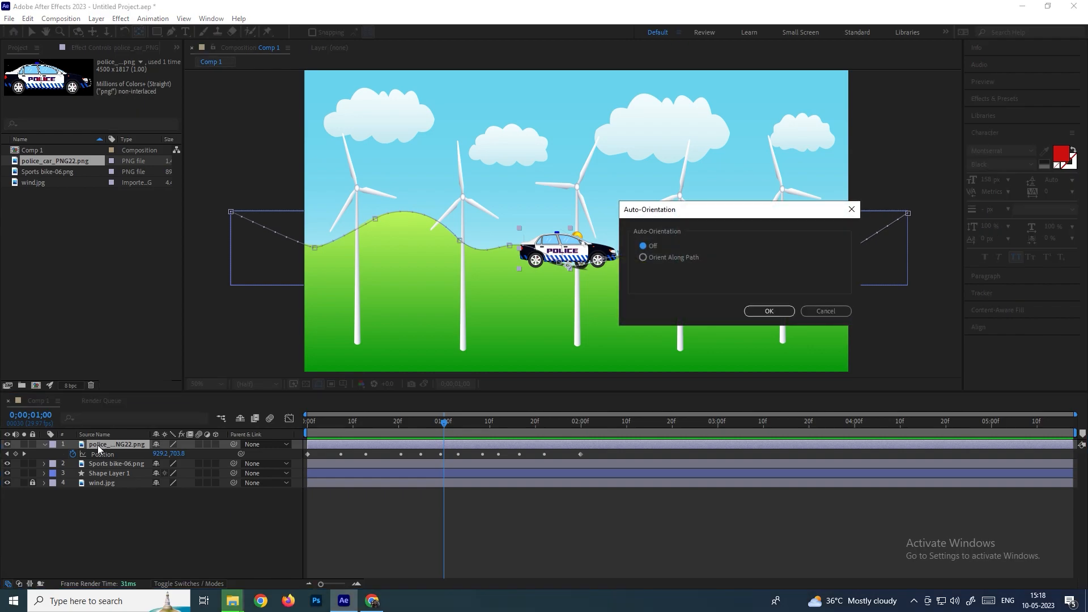
click(652, 261)
click(769, 311)
click(224, 517)
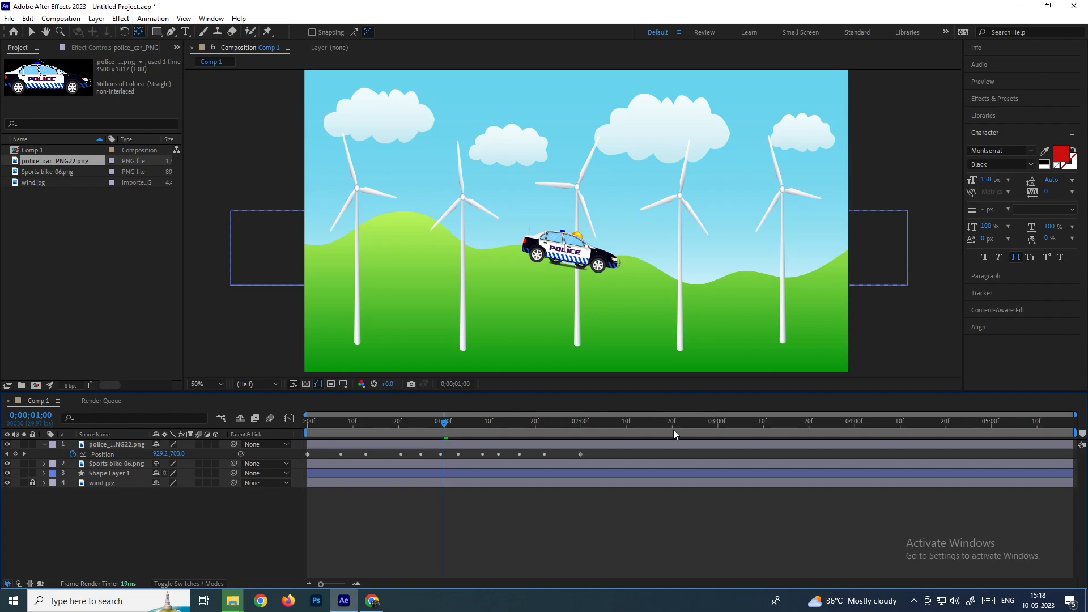
Shift all of the police car's Position keyframes to begin at about frame 13, behind the bike, and preview the chase.
drag(601, 459, 371, 468)
key(space)
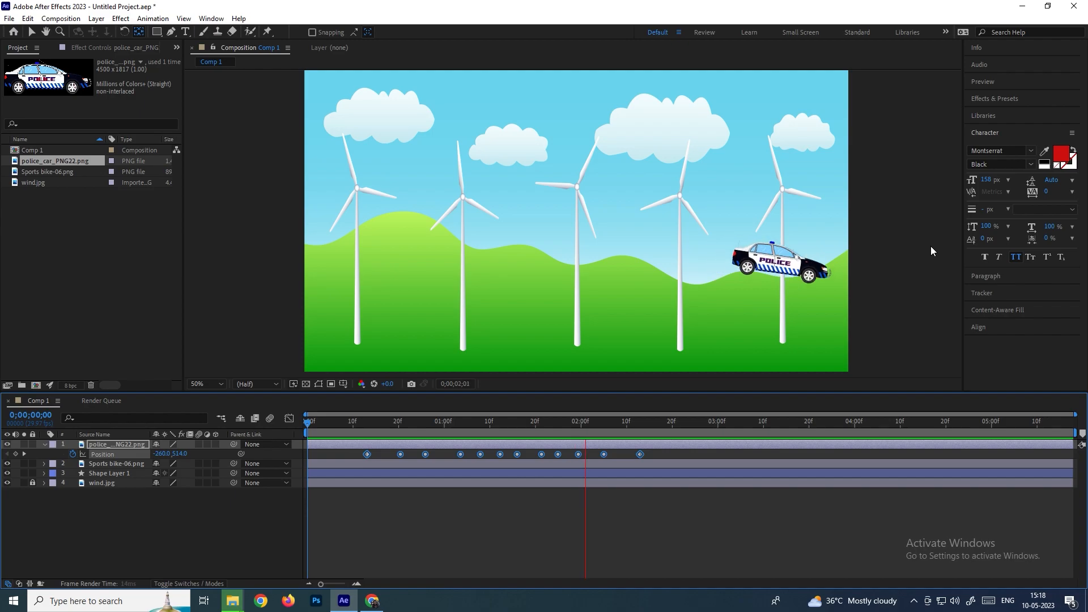
key(space)
drag(655, 433, 448, 430)
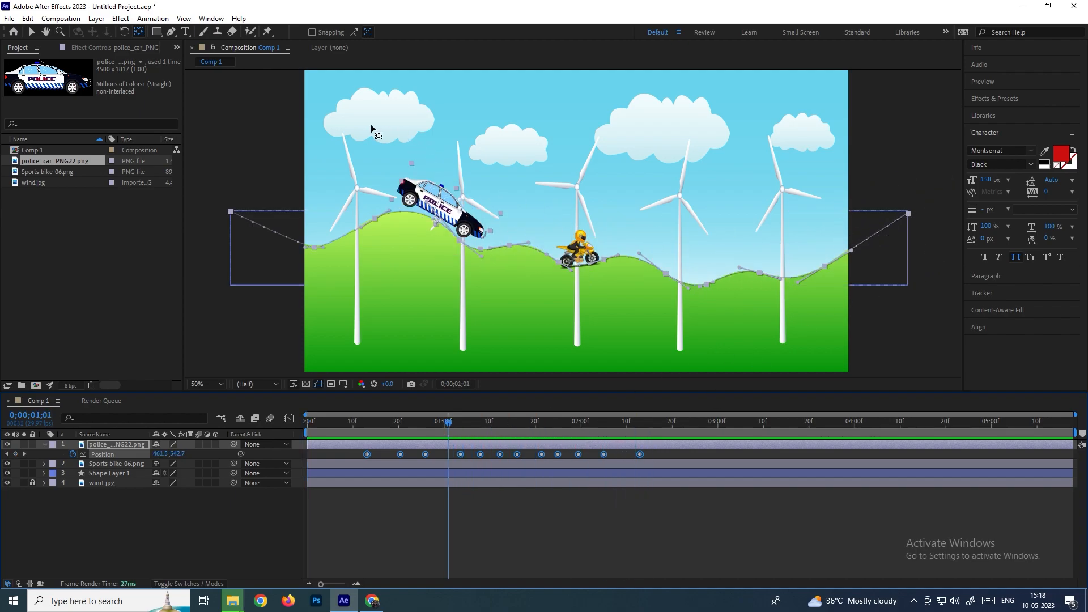
Import the "Helicopter Bell HU - side View - green screen" footage and add it to the composition as the top layer.
click(139, 247)
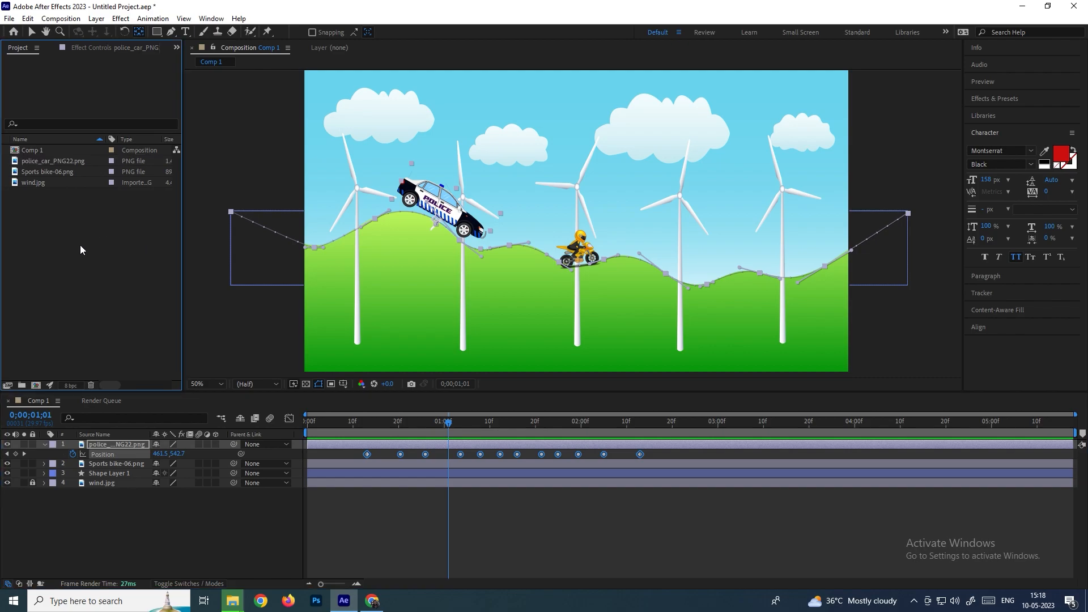
double_click(110, 221)
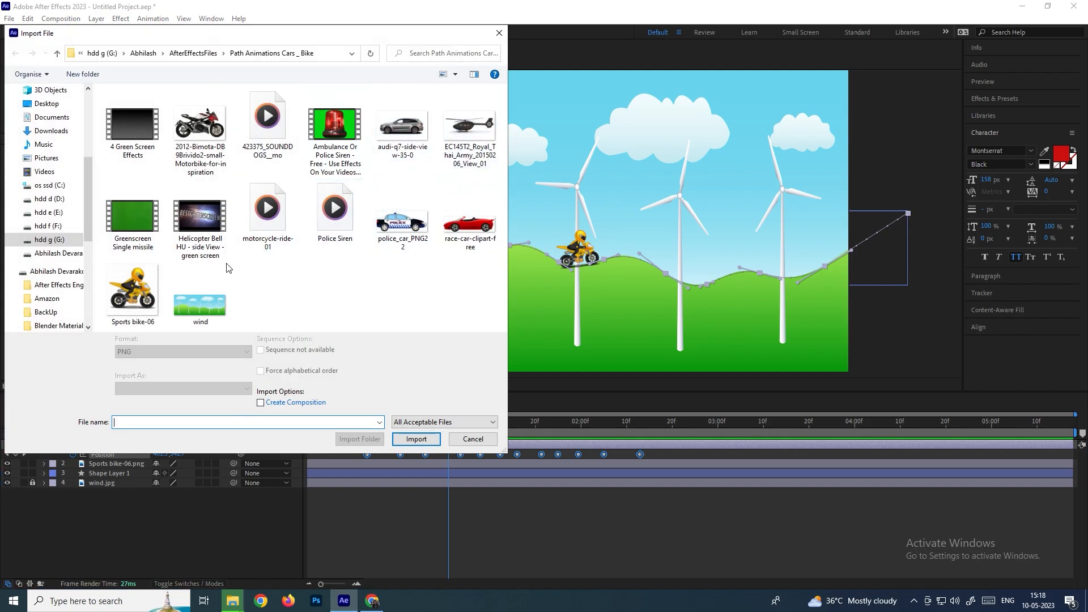
click(212, 229)
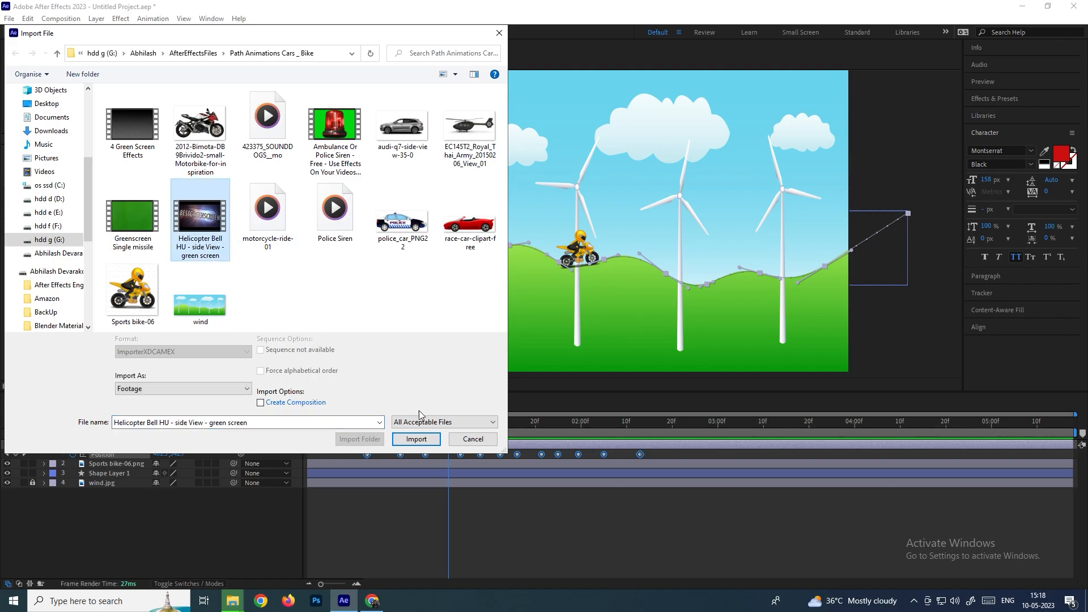
click(418, 439)
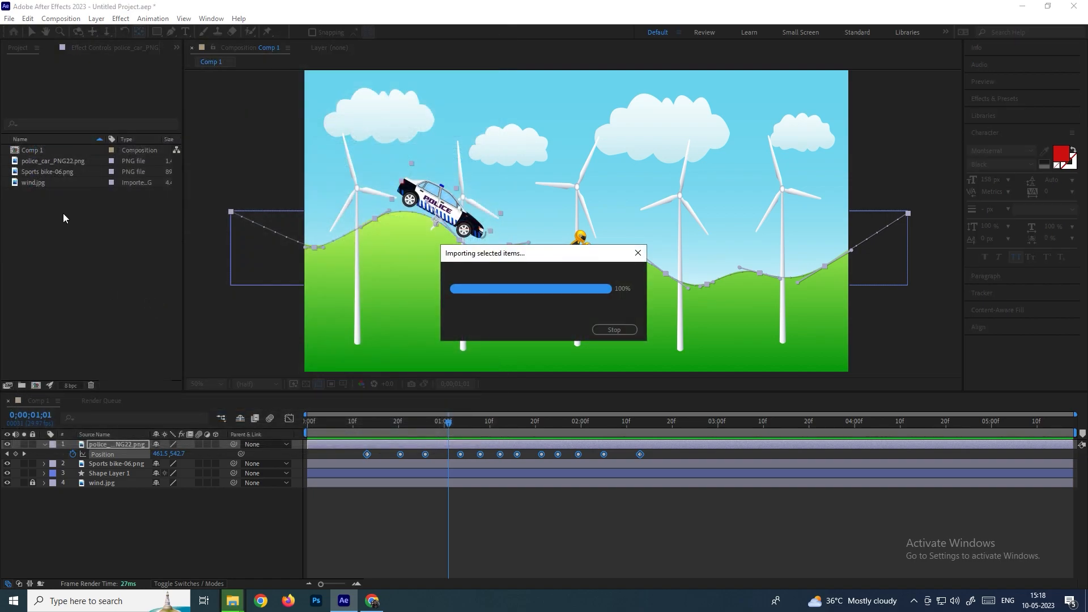
drag(51, 160, 113, 439)
drag(113, 445, 116, 445)
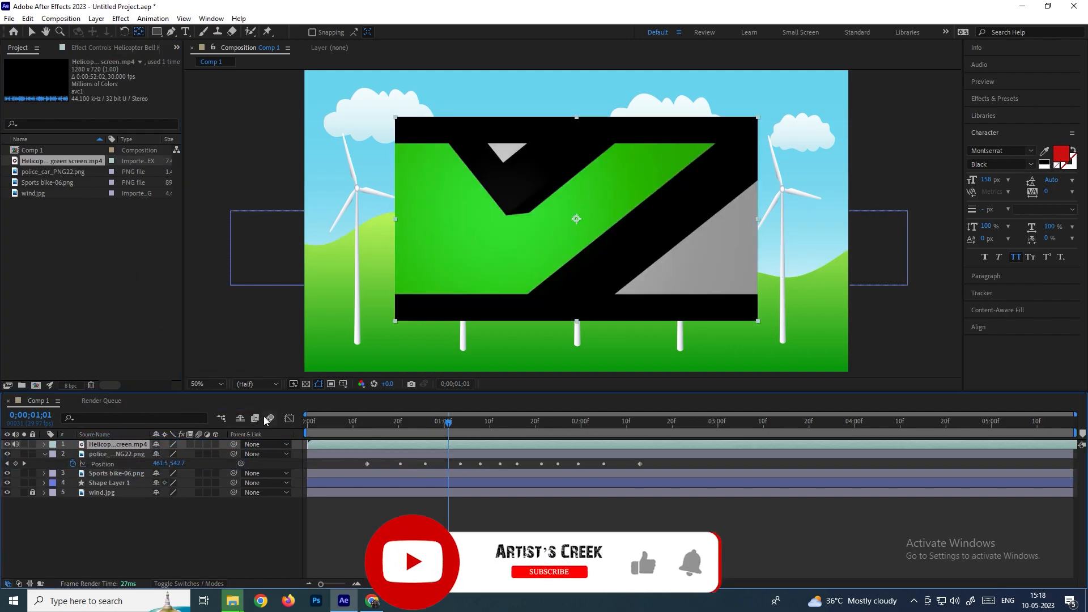
Preview the helicopter footage and slide its layer earlier in time so the composition starts on the helicopter shot instead of the intro.
key(space)
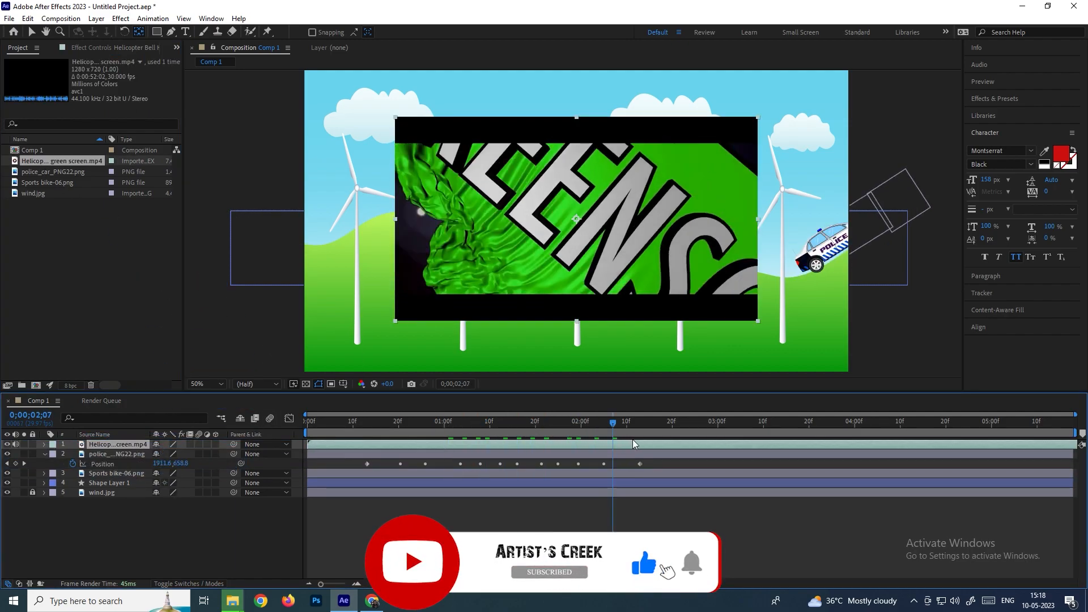
drag(908, 445, 674, 458)
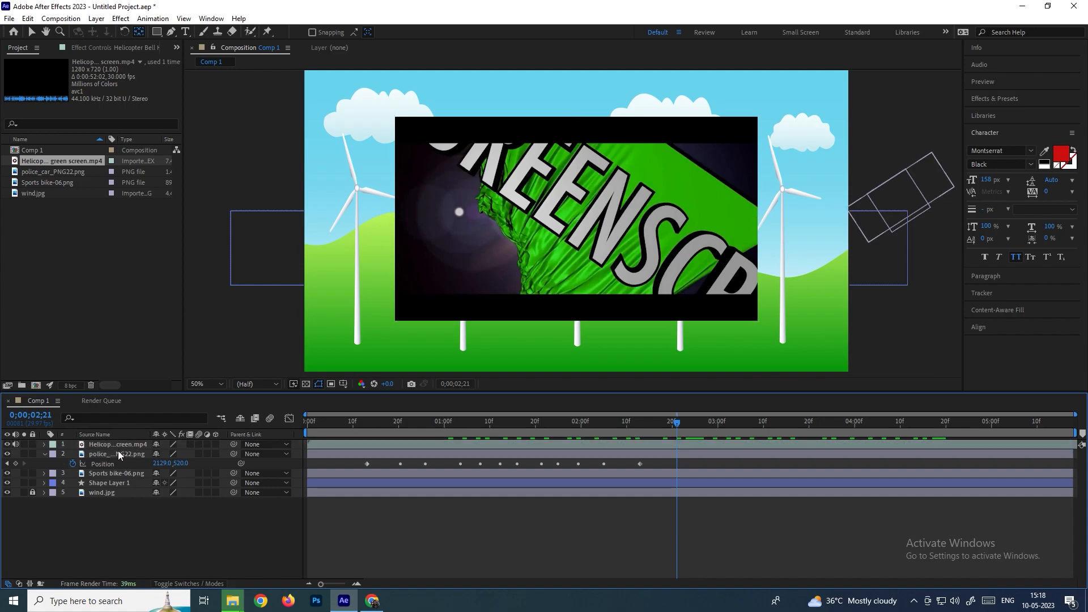
click(30, 32)
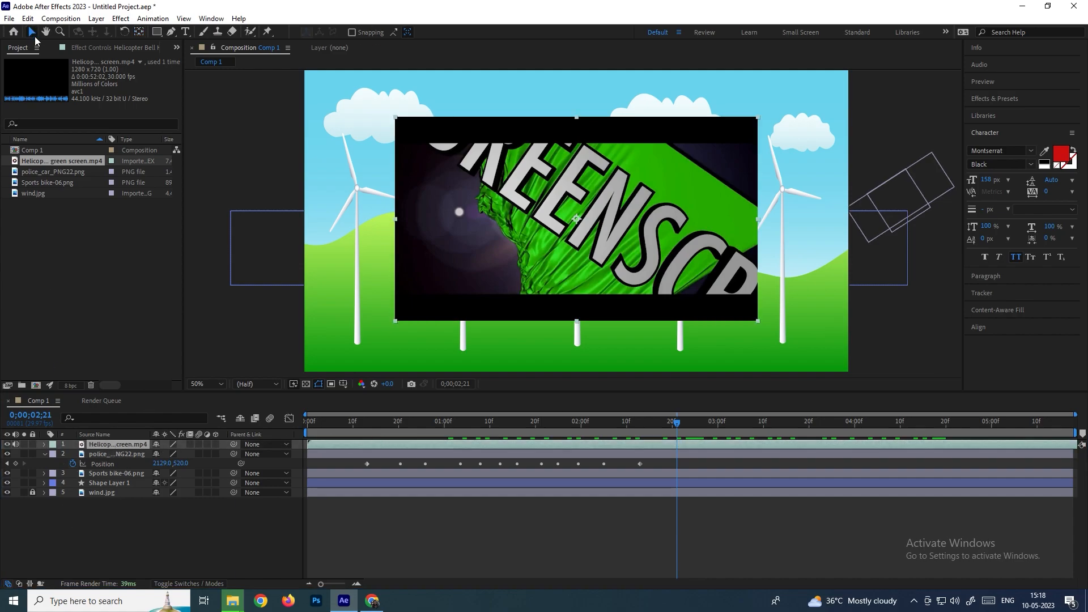
drag(486, 444, 360, 442)
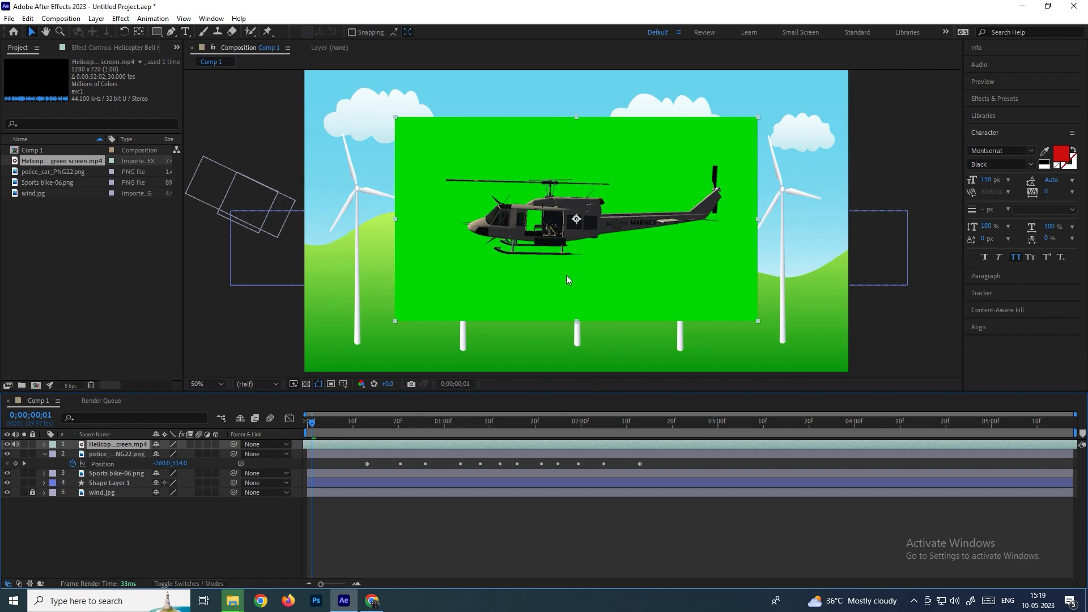
drag(312, 423, 395, 434)
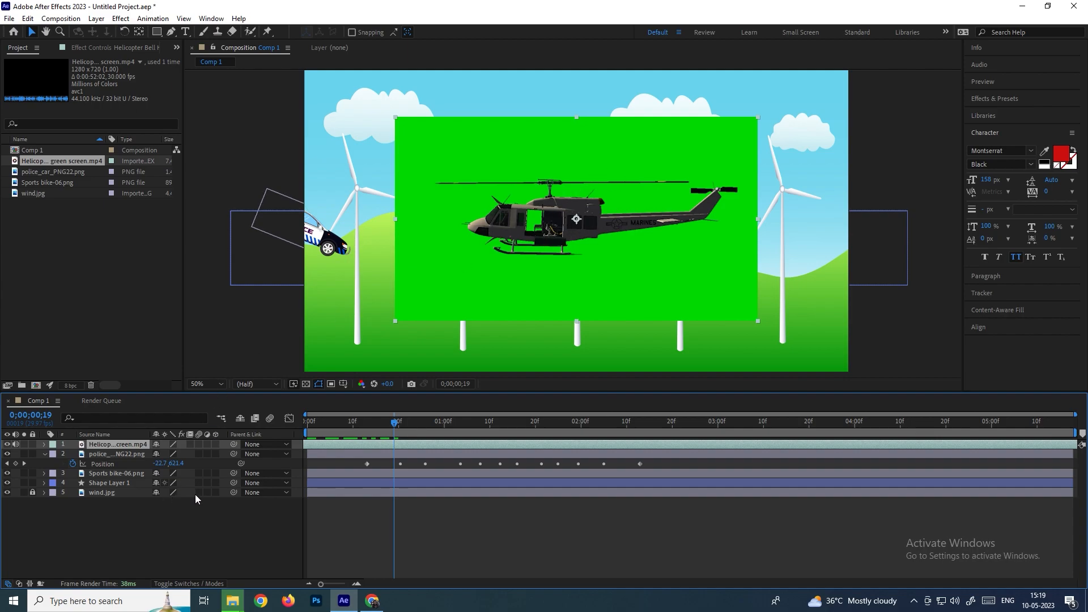
Apply the Keylight (1.2) effect to the helicopter layer.
click(147, 525)
click(111, 444)
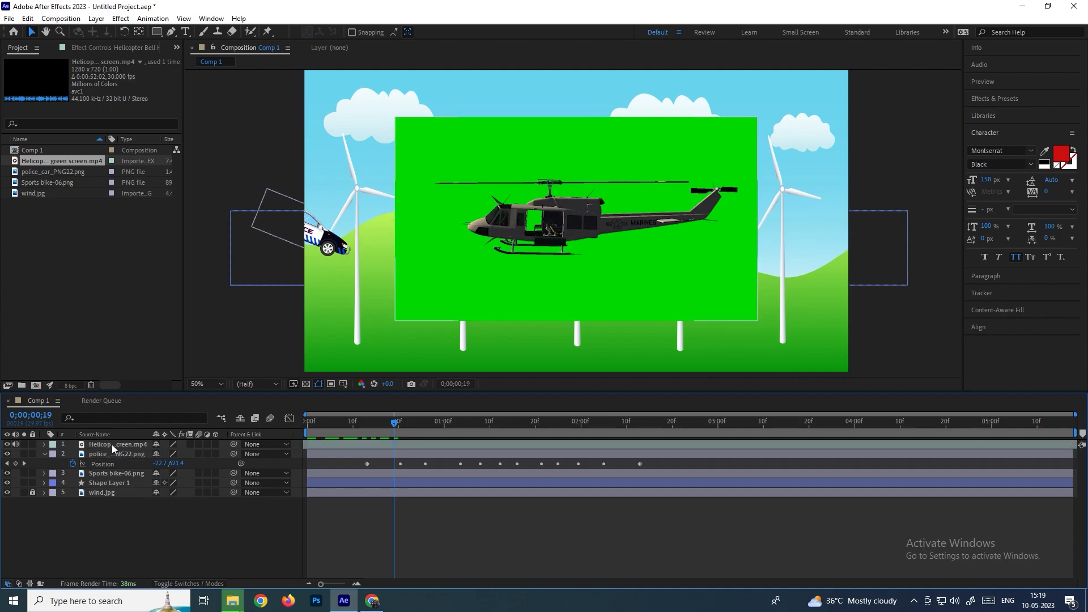
click(120, 19)
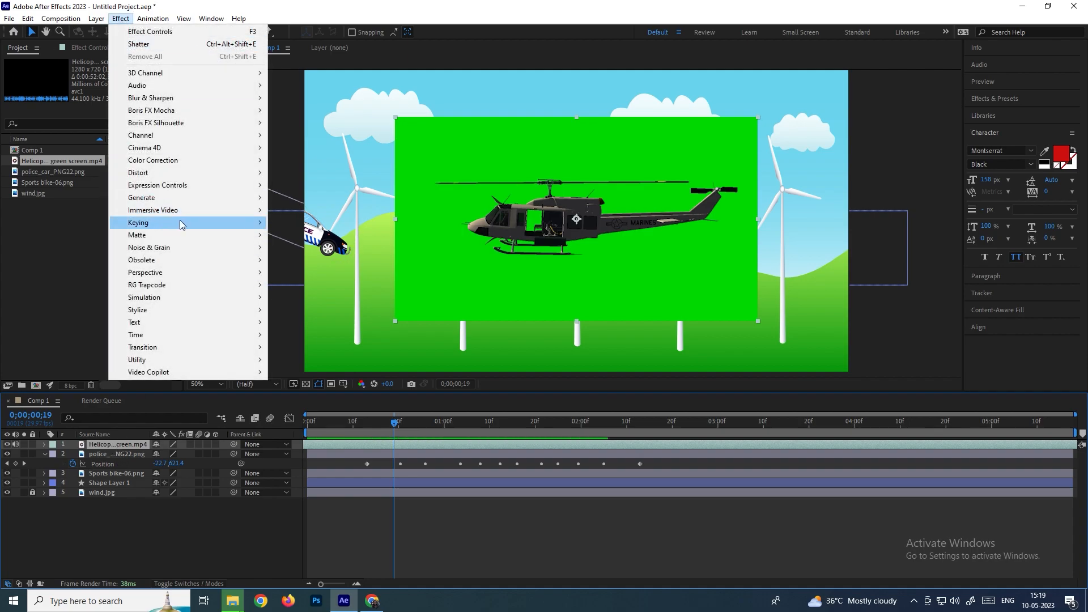
mouse_move(179, 221)
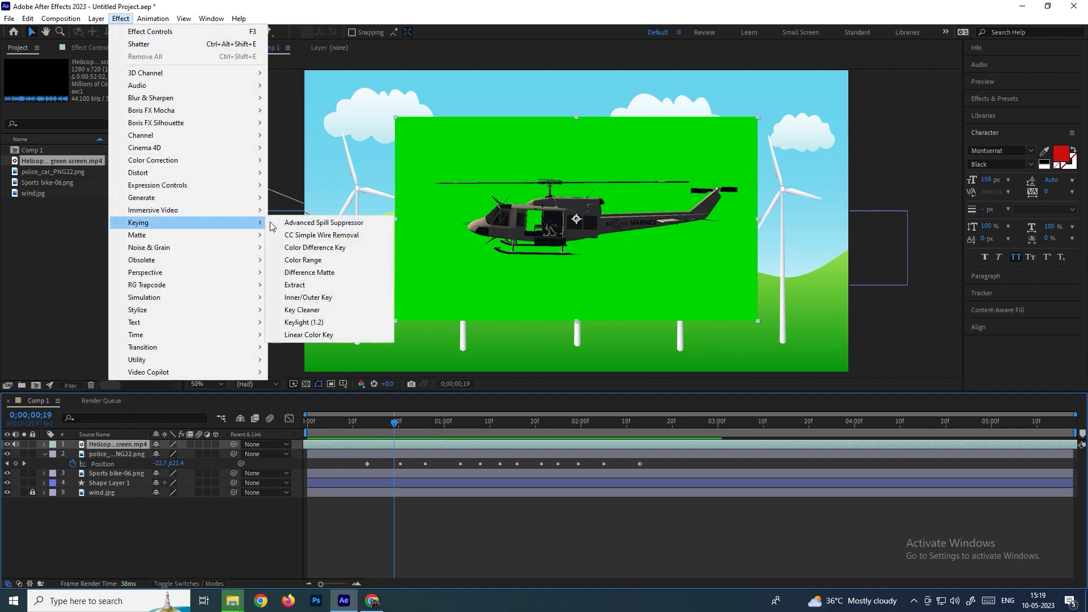
click(317, 323)
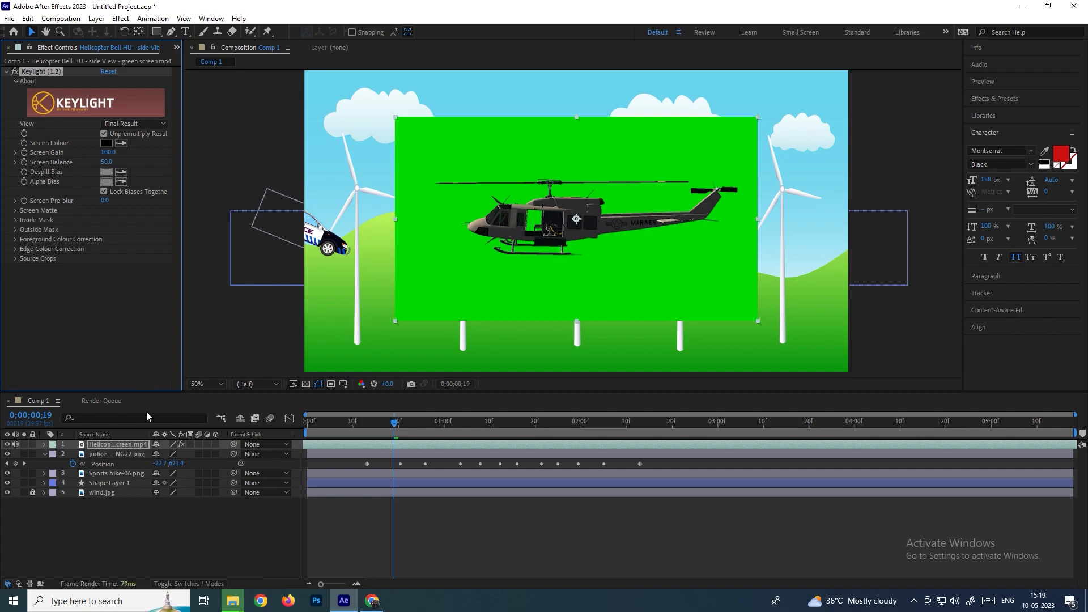
Sample the footage's green backdrop as Keylight's Screen Colour and check the keyed helicopter along the timeline.
click(117, 444)
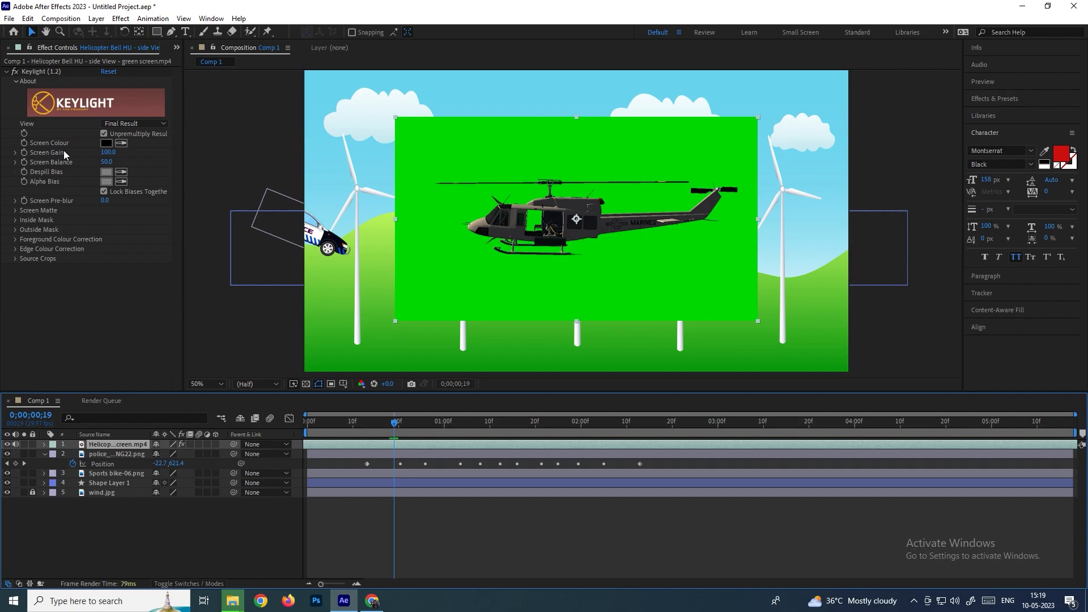
click(123, 142)
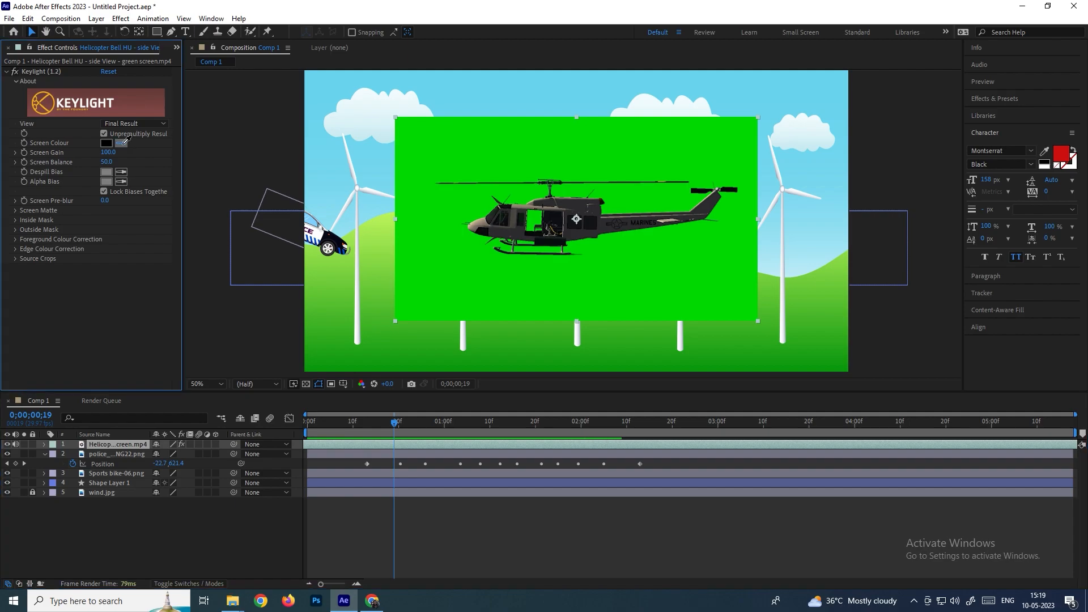
click(534, 151)
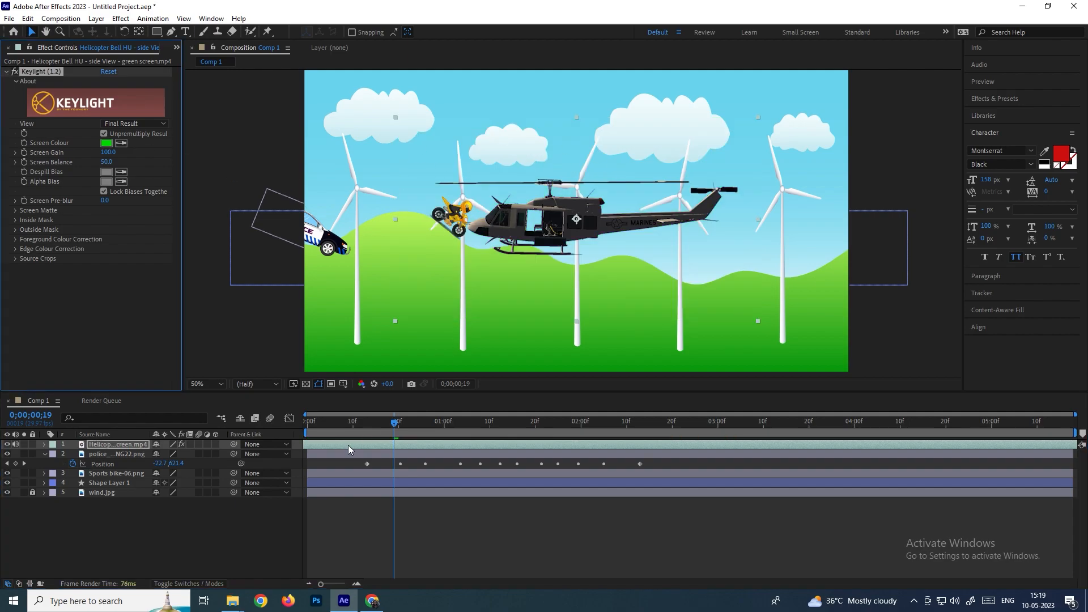
drag(406, 420, 559, 431)
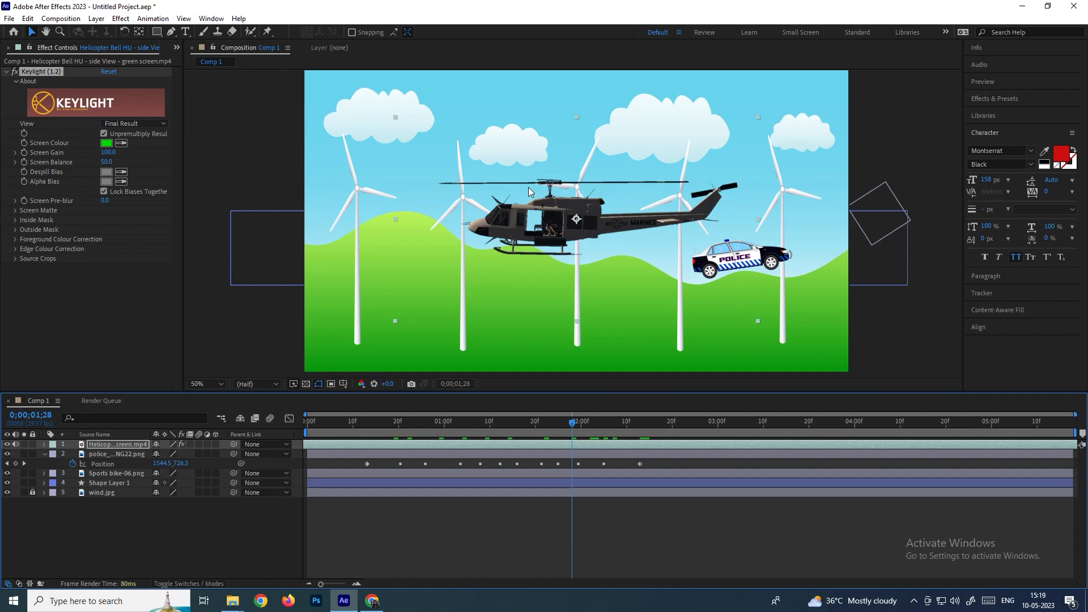
Flip the helicopter layer horizontally so it faces the vehicles' direction of travel.
click(119, 504)
click(127, 444)
right_click(127, 445)
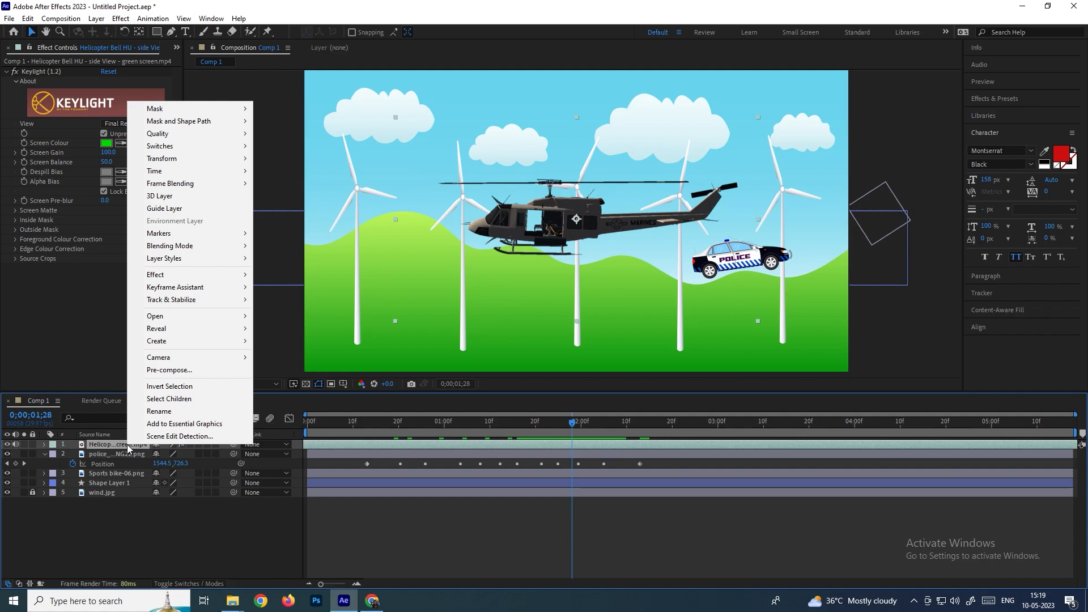
mouse_move(196, 165)
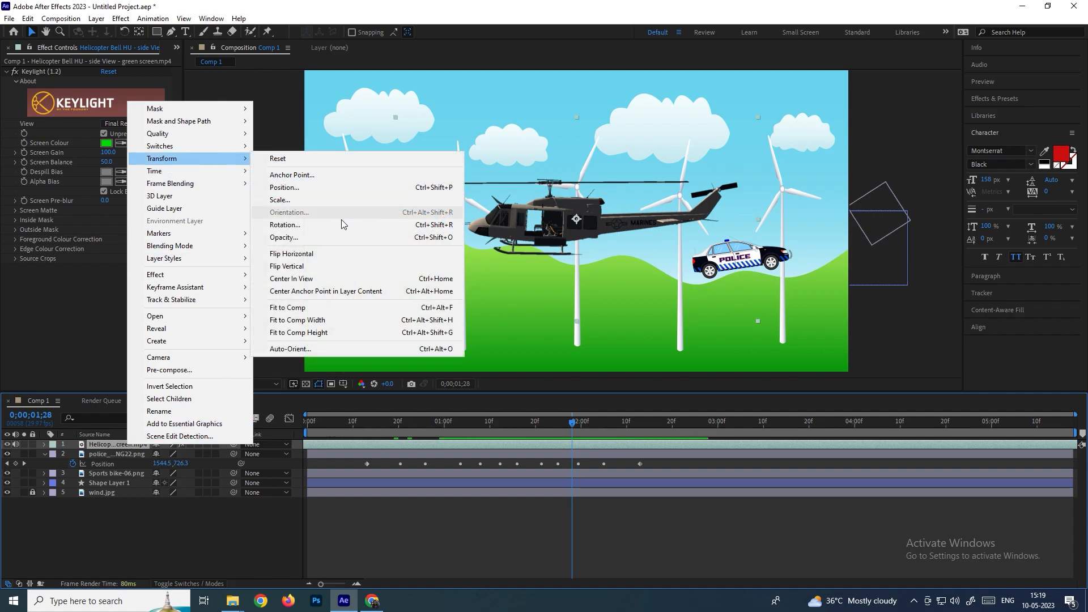
click(341, 254)
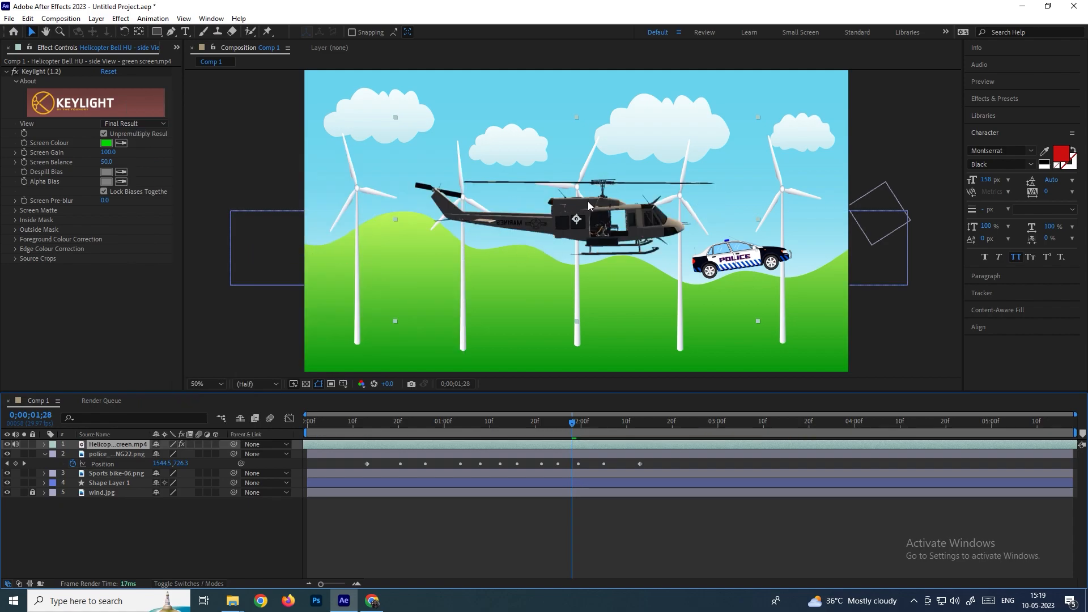
Scale the helicopter layer down and set its rotation to 13°.
key(s)
mouse_move(170, 454)
mouse_down()
mouse_move(189, 454)
mouse_move(174, 454)
mouse_up()
click(100, 448)
key(r)
drag(170, 454, 178, 454)
Near the start of the timeline, place the helicopter outside the frame behind the vehicles, at about -488, 256.
drag(545, 423, 316, 423)
drag(552, 217, 212, 147)
scroll(482, 175, down, 2)
drag(466, 184, 464, 206)
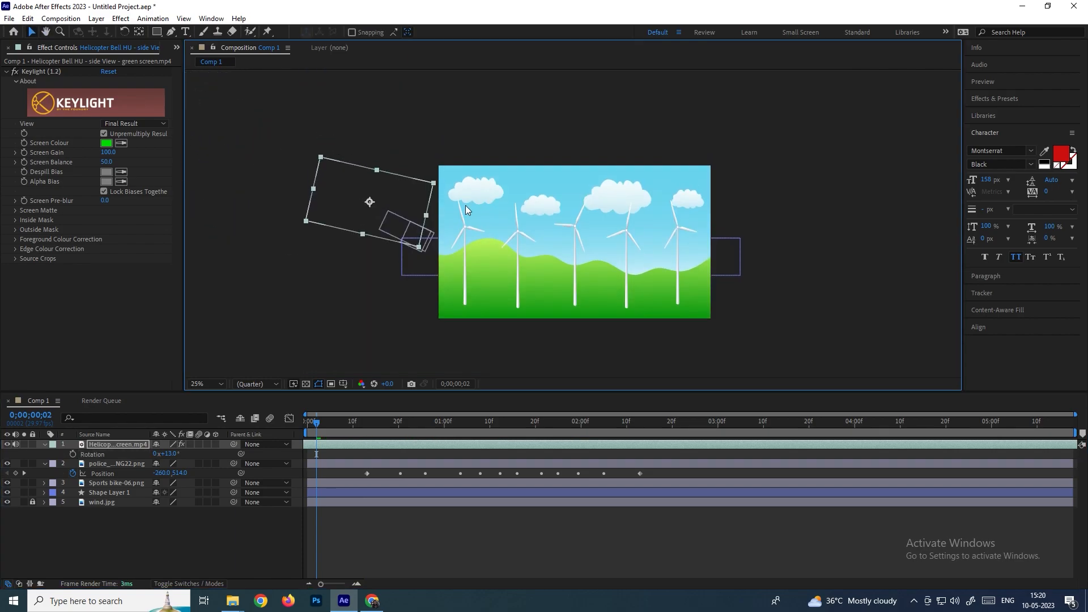
Preview the timeline briefly and set a starting Position keyframe for the helicopter layer at frame 0, at -488, 256.
drag(318, 424, 420, 436)
key(space)
key(space)
key(p)
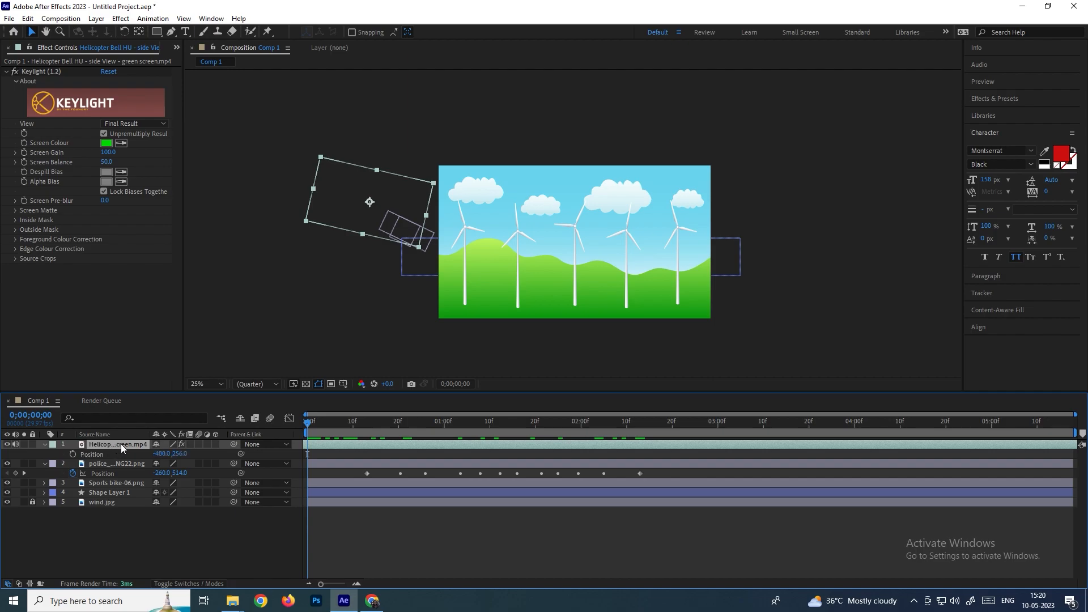
click(73, 454)
Shortly before the 3-second mark, place the helicopter outside the frame's opposite edge at the same height, and play back the flight.
drag(341, 426, 699, 433)
drag(389, 214, 803, 245)
drag(700, 438, 278, 423)
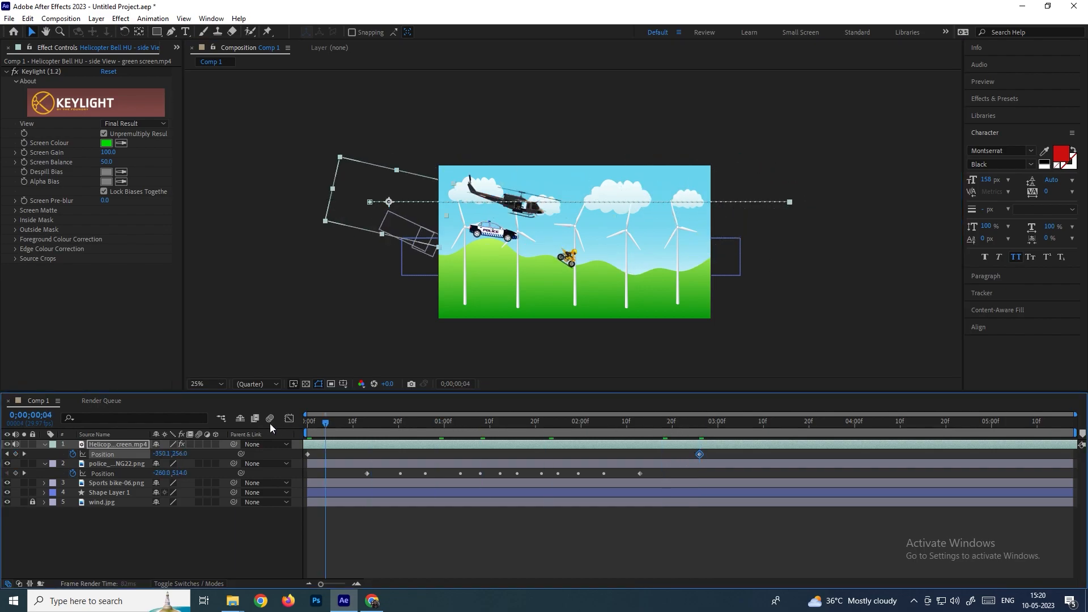
key(space)
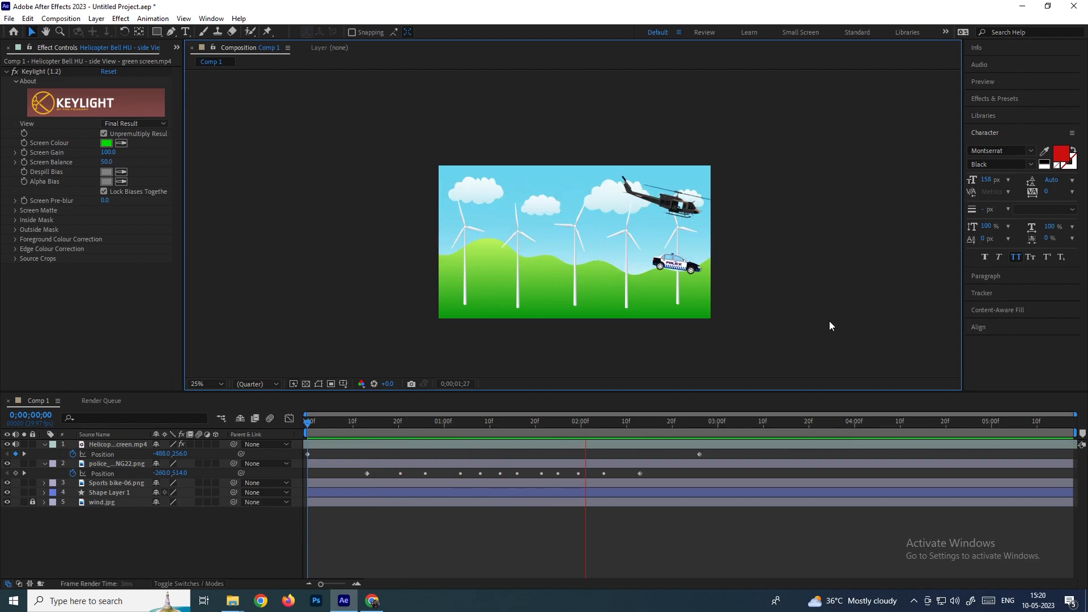
key(space)
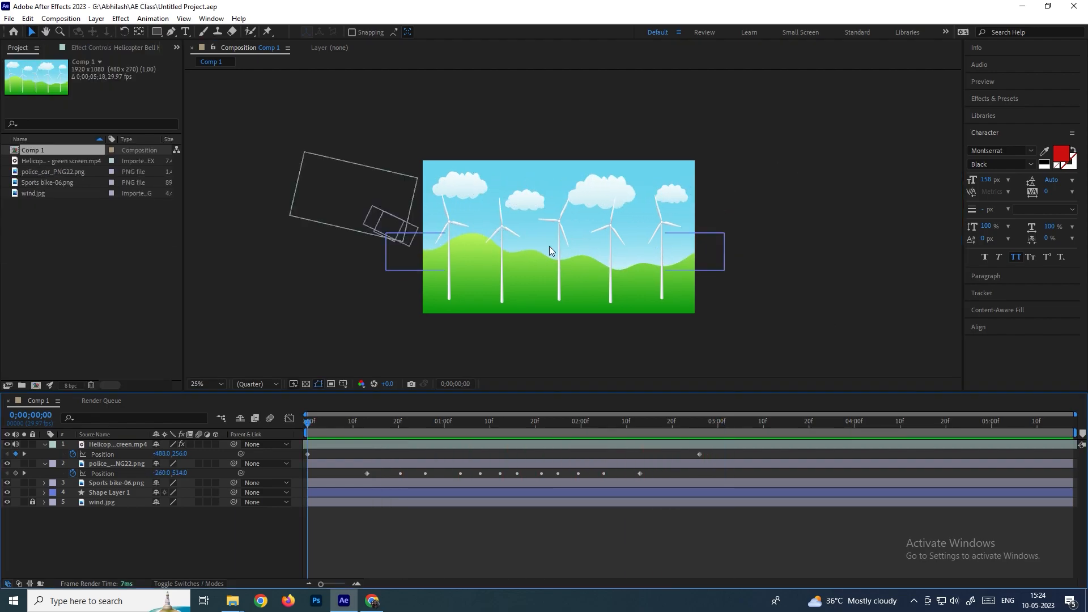
At frame 21, duplicate the wind.jpg background and move the copy above all other layers.
drag(339, 424, 403, 430)
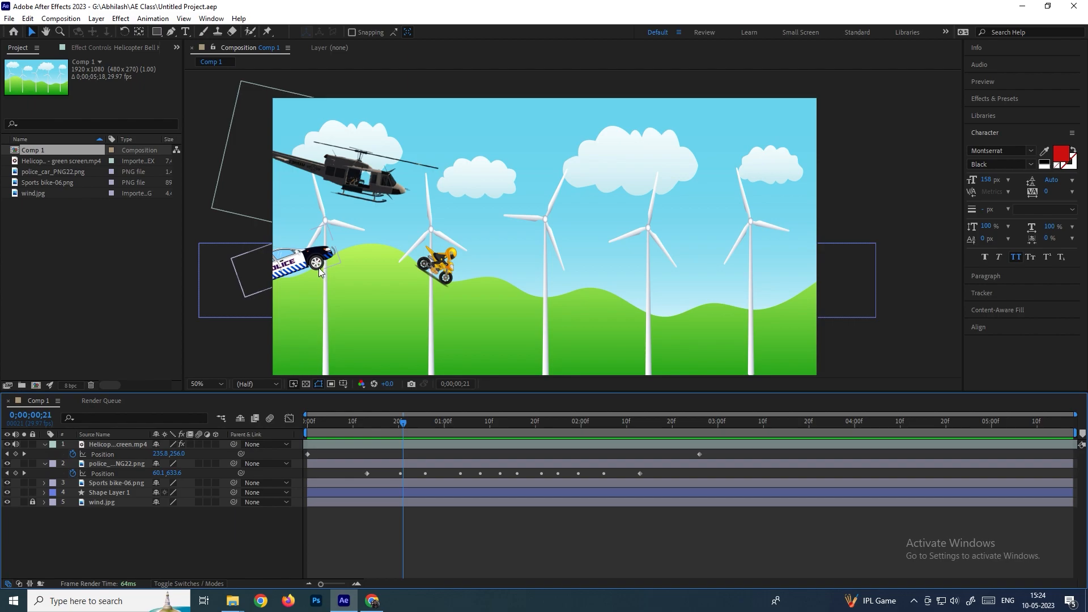
click(109, 504)
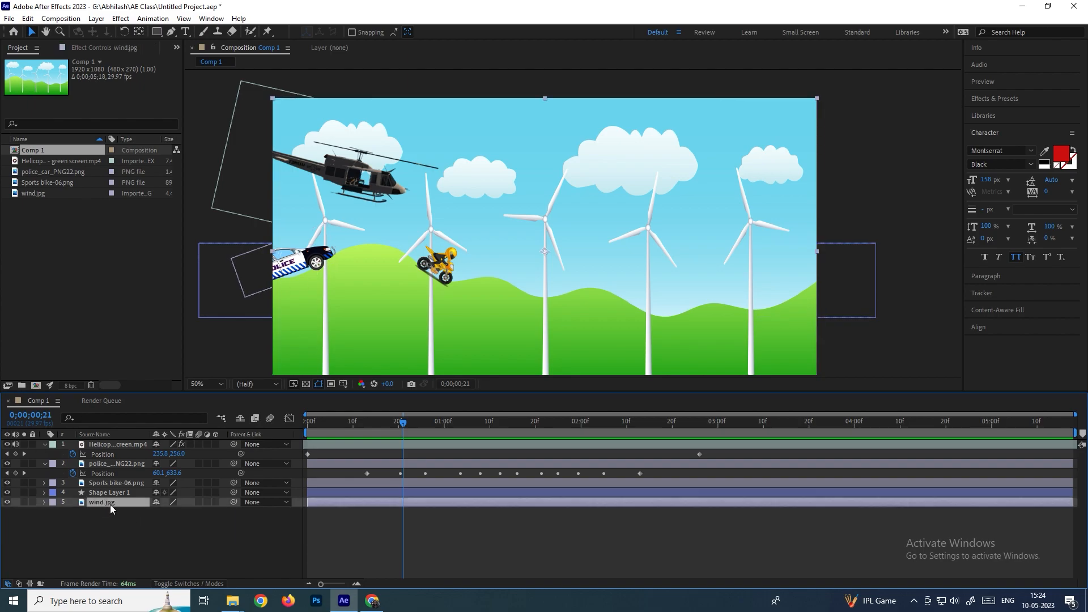
key(ctrl+d)
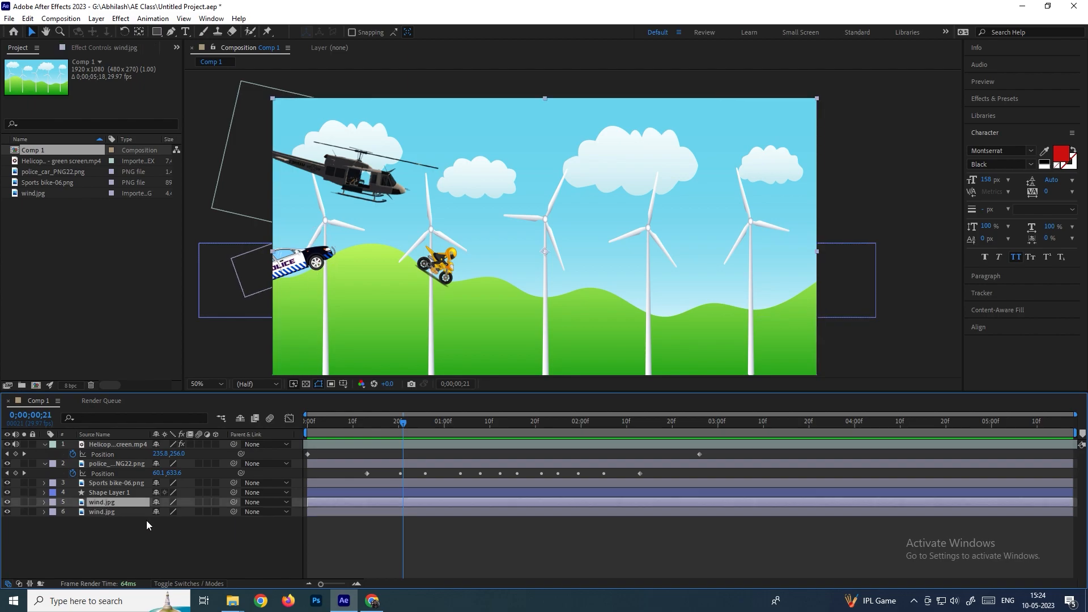
click(133, 531)
click(109, 503)
drag(104, 502, 106, 444)
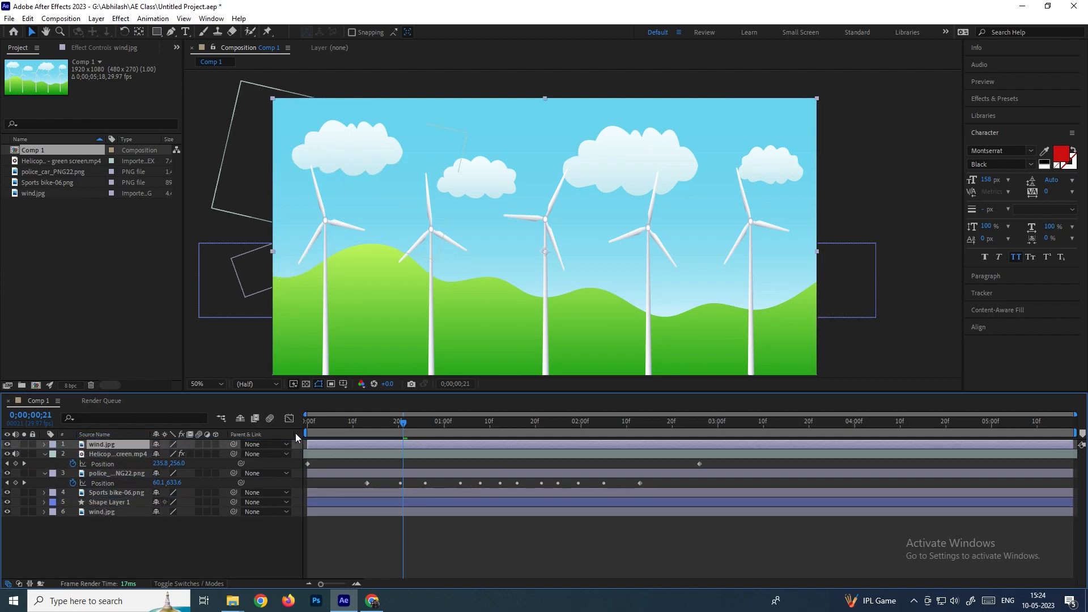
With the Pen tool, begin a mask on the upper wind.jpg copy along the second windmill's tower and lower blade.
scroll(464, 186, down, 2)
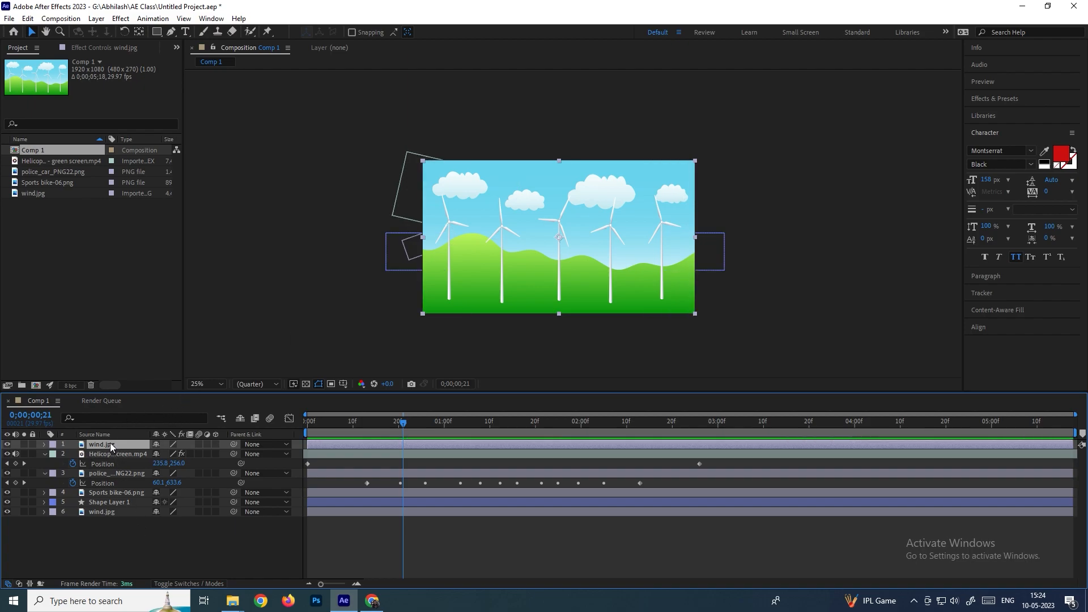
click(171, 32)
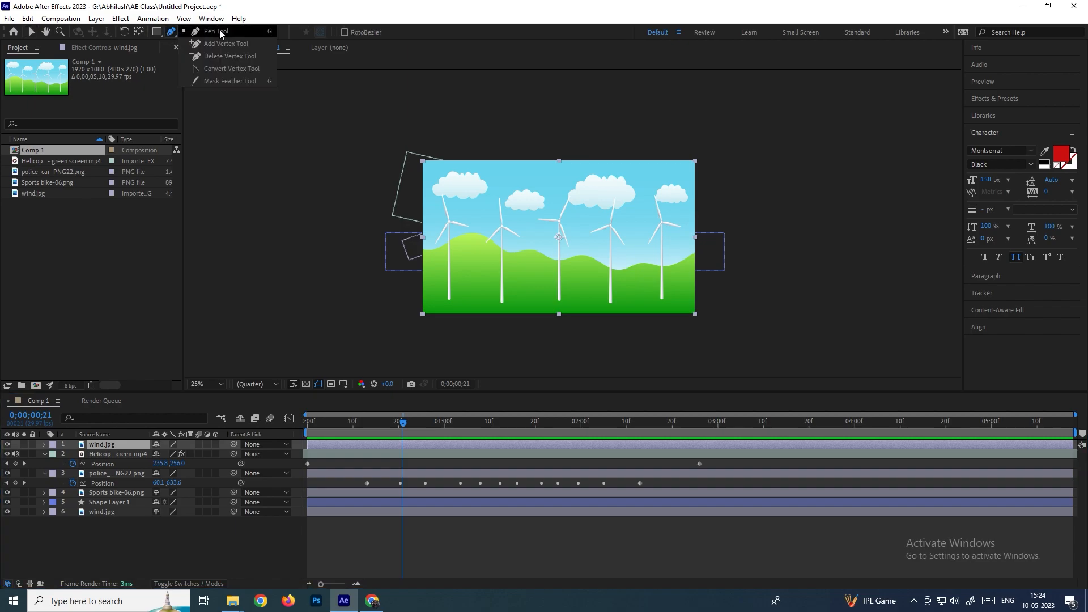
scroll(589, 292, up, 2)
scroll(499, 255, up, 2)
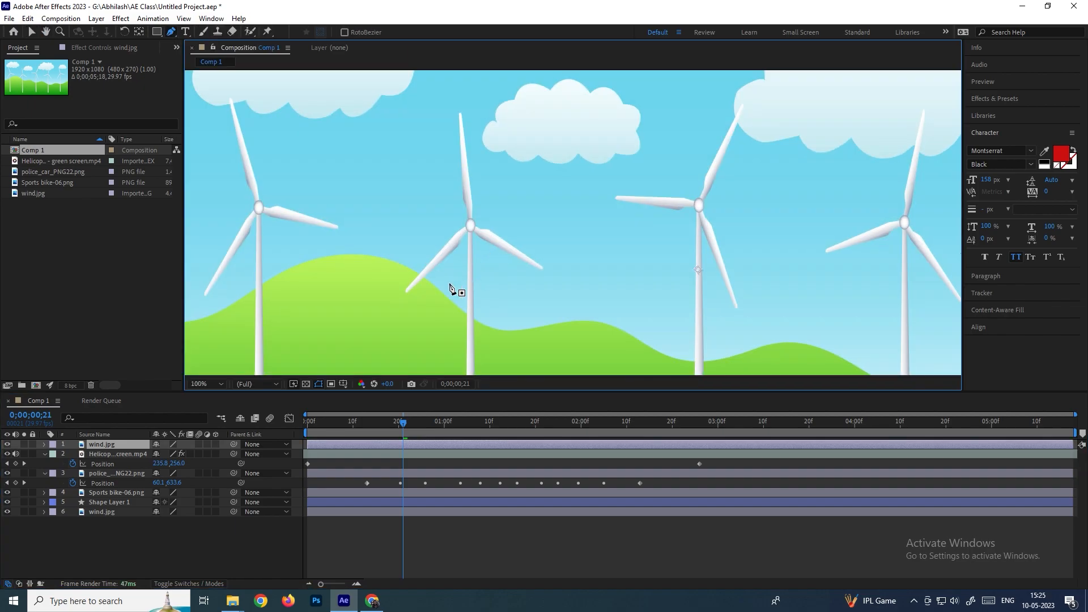
scroll(485, 309, down, 2)
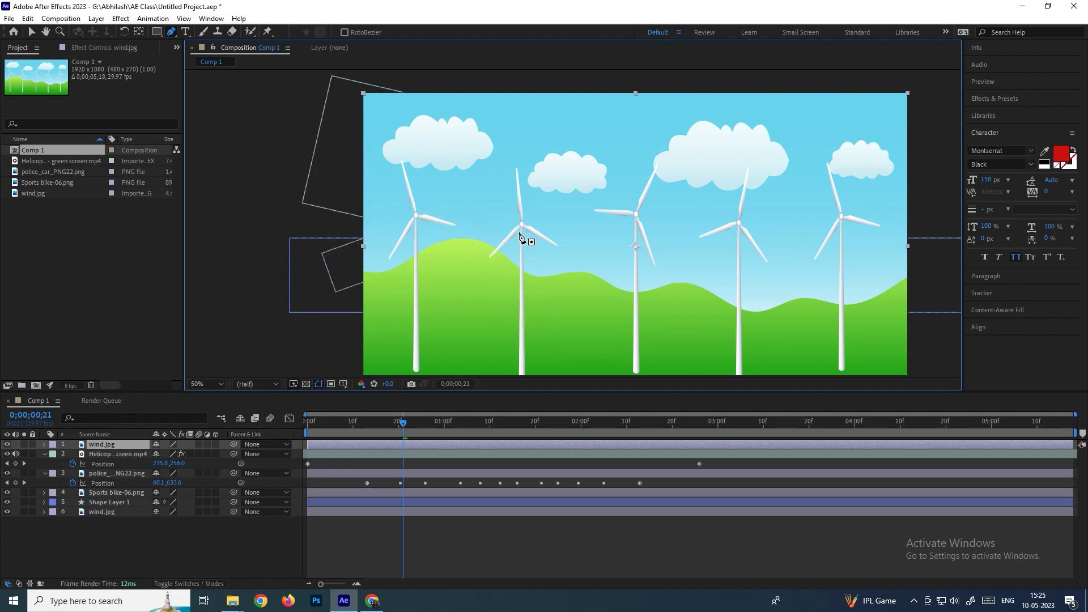
scroll(521, 238, up, 2)
key(g)
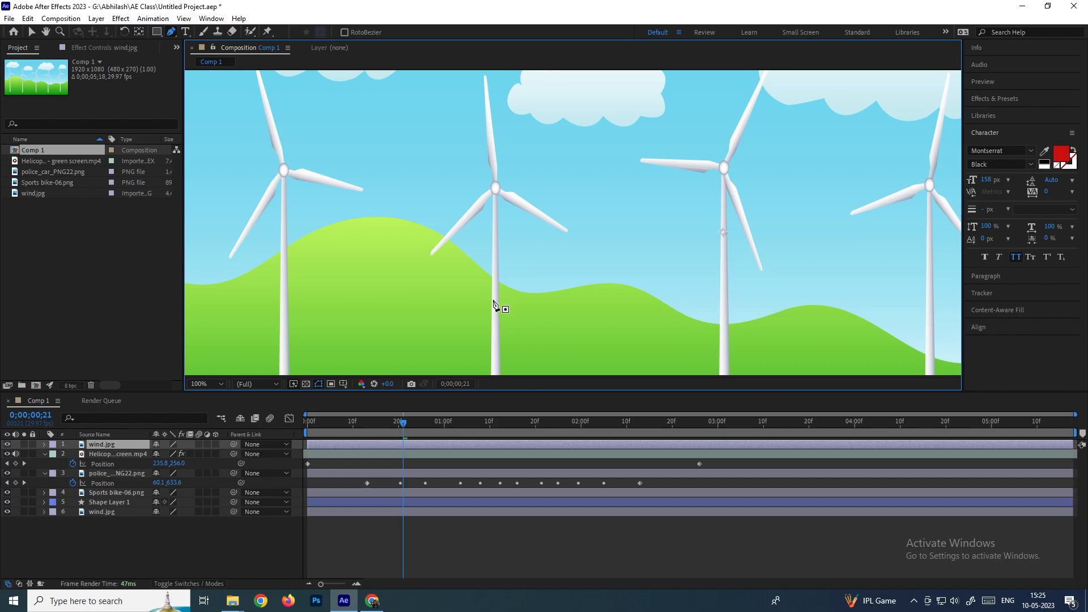
scroll(493, 304, up, 2)
scroll(692, 236, up, 1)
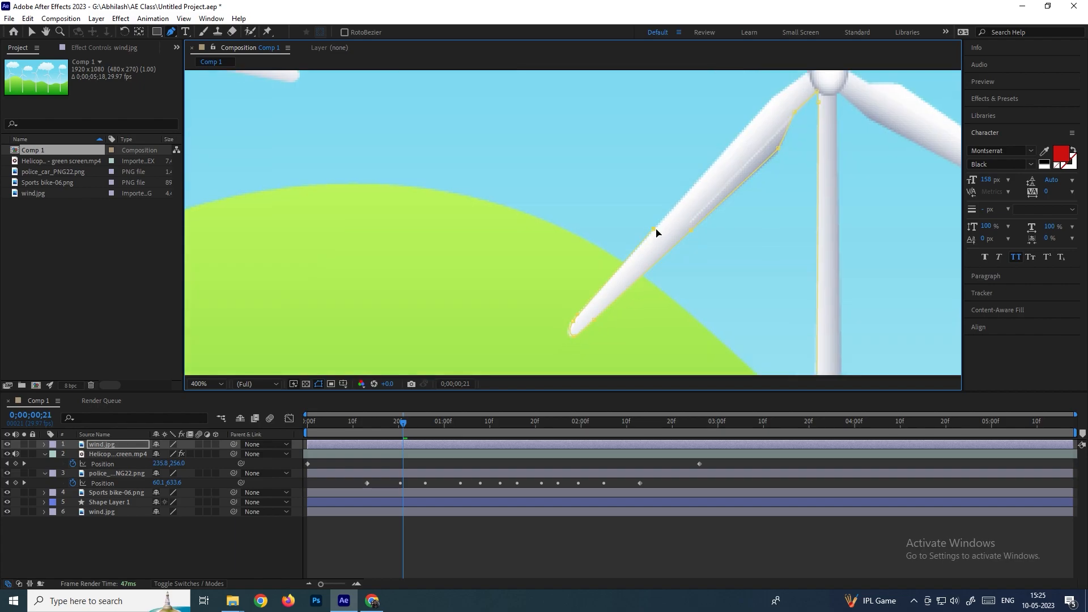
Continue the second windmill's mask past the hub and around its upright blade.
scroll(654, 233, up, 1)
click(652, 218)
click(647, 175)
click(632, 139)
drag(636, 136, 638, 308)
click(630, 147)
scroll(641, 192, down, 1)
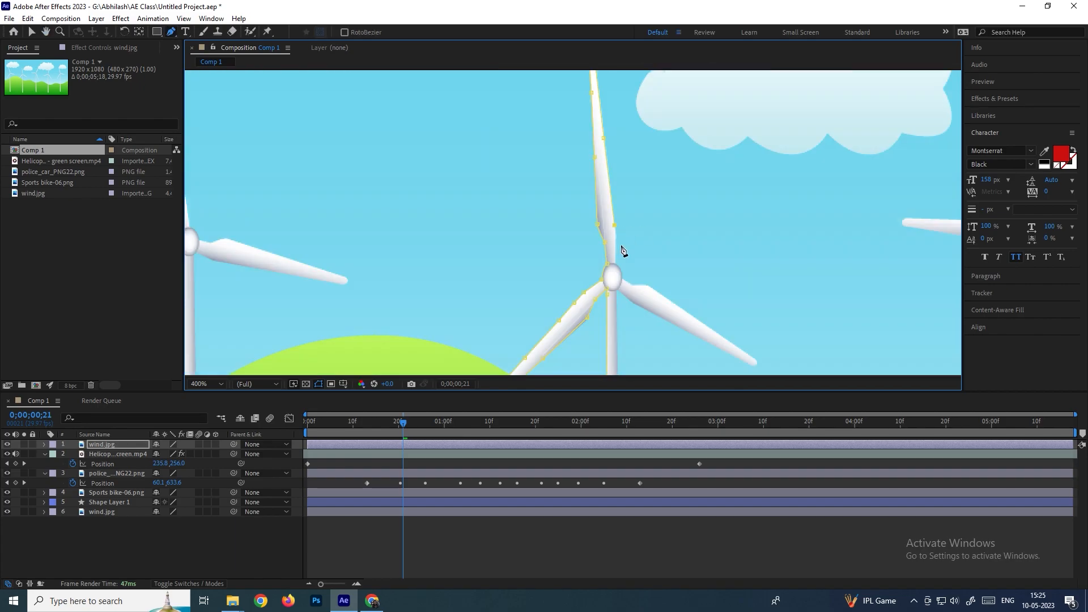
Trace the mask around the second windmill's hub and remaining blade, and close it along the tower.
scroll(623, 255, up, 1)
click(568, 260)
click(602, 305)
scroll(634, 305, down, 1)
click(598, 181)
scroll(626, 217, up, 1)
click(552, 247)
click(392, 153)
scroll(403, 250, down, 2)
click(537, 253)
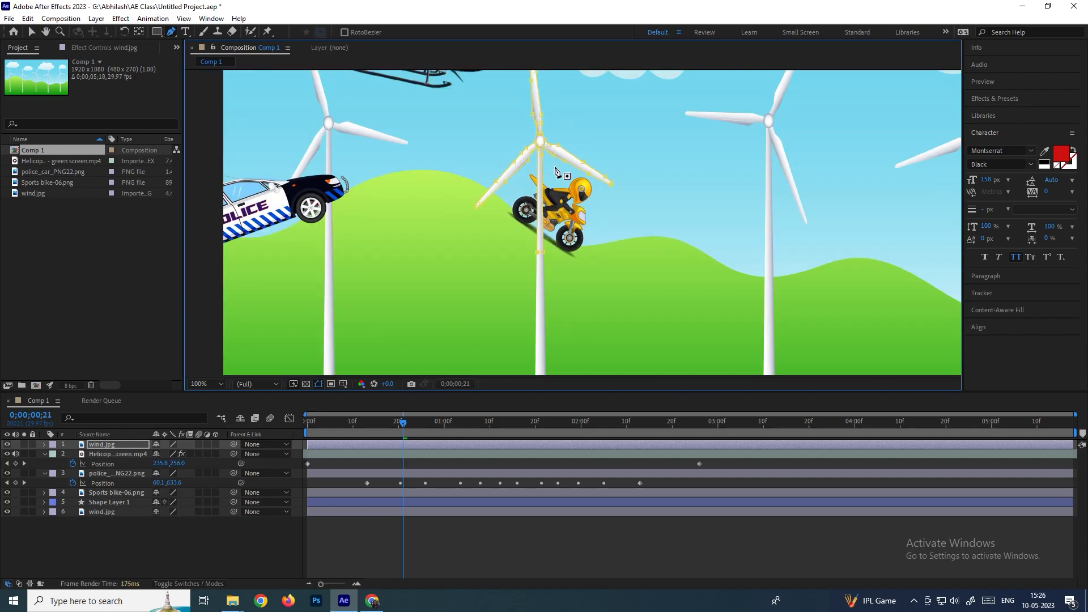
Hide the helicopter, police car, bike, shape and original background layers to inspect the masked windmill on its own.
drag(8, 455, 7, 502)
scroll(517, 280, down, 2)
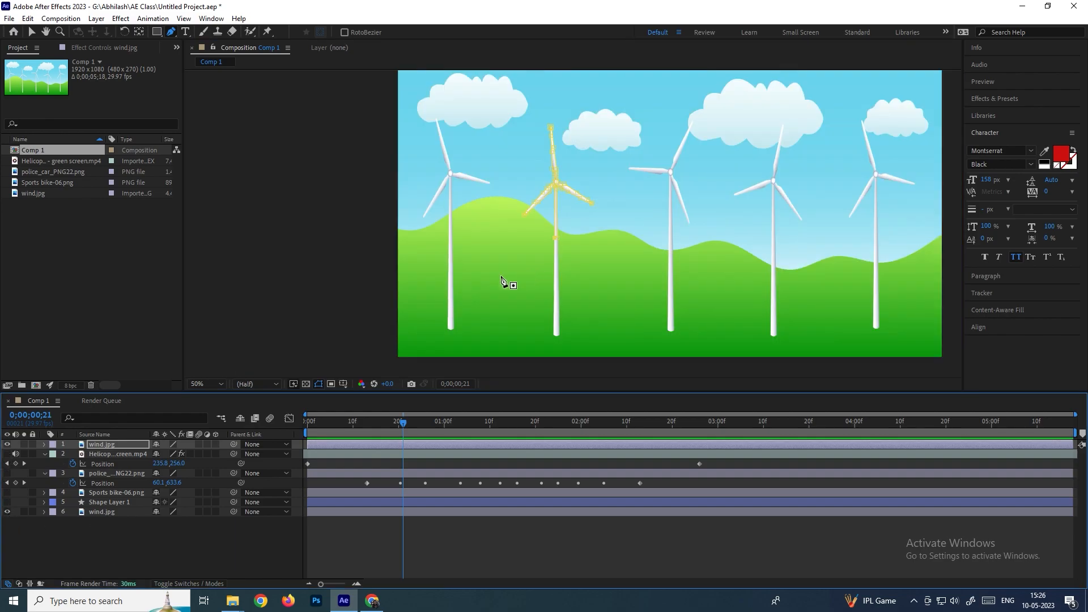
click(6, 512)
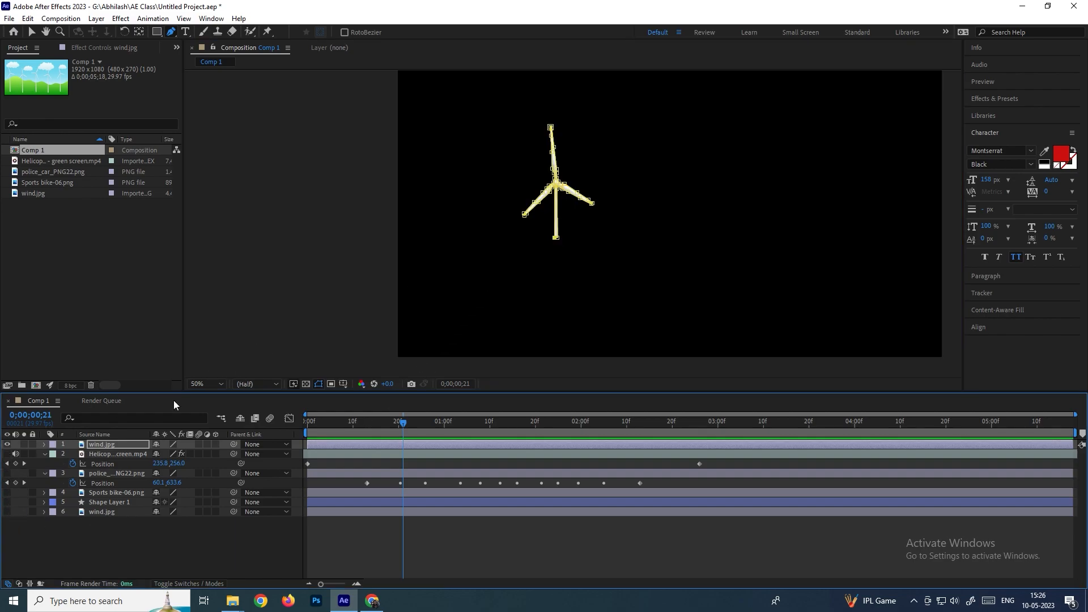
click(87, 543)
click(108, 444)
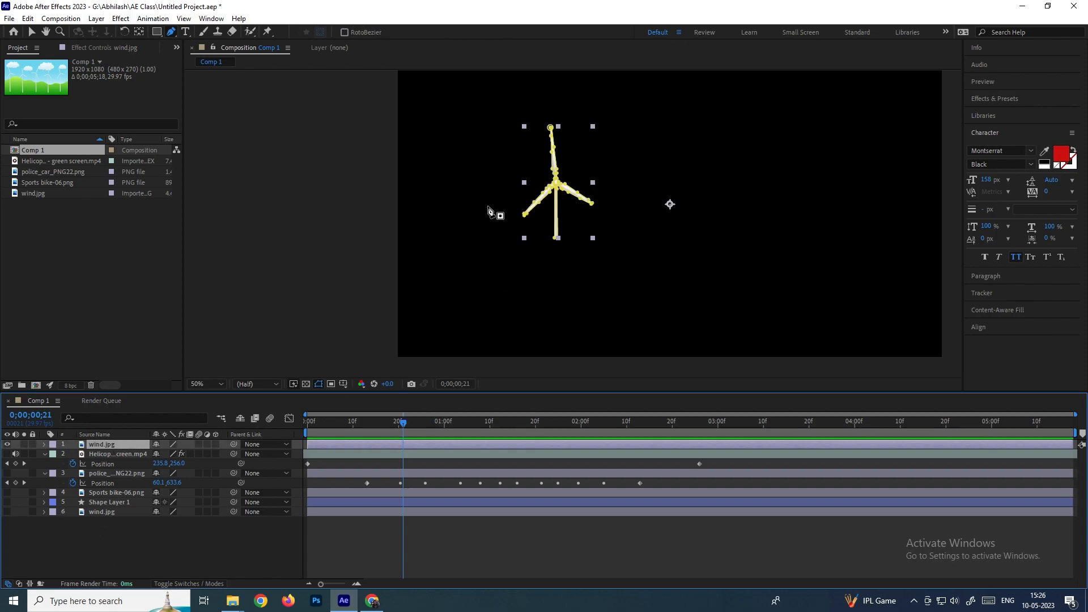
click(102, 513)
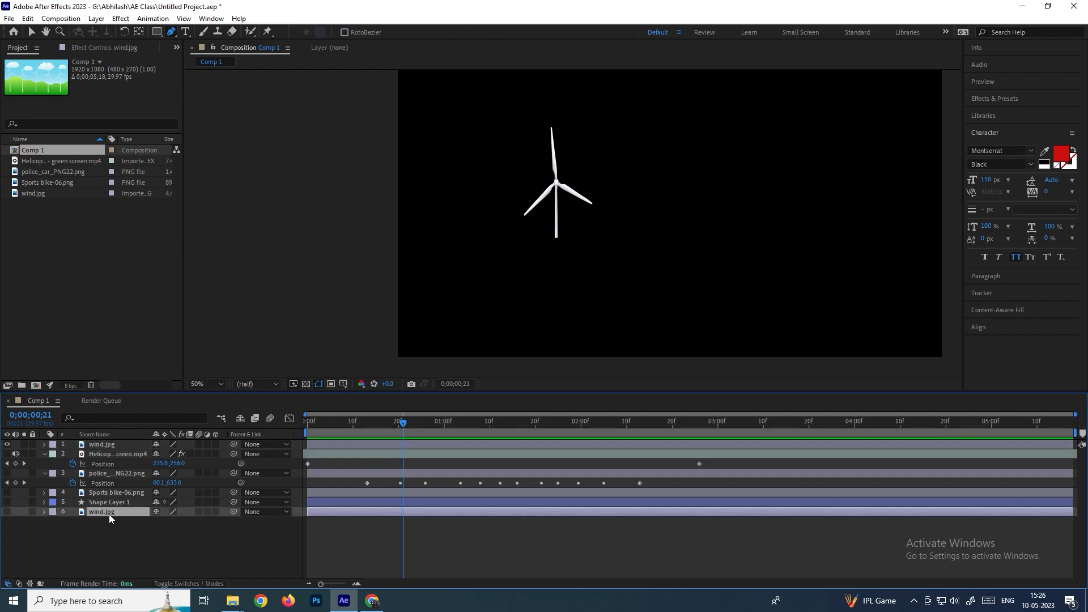
click(108, 447)
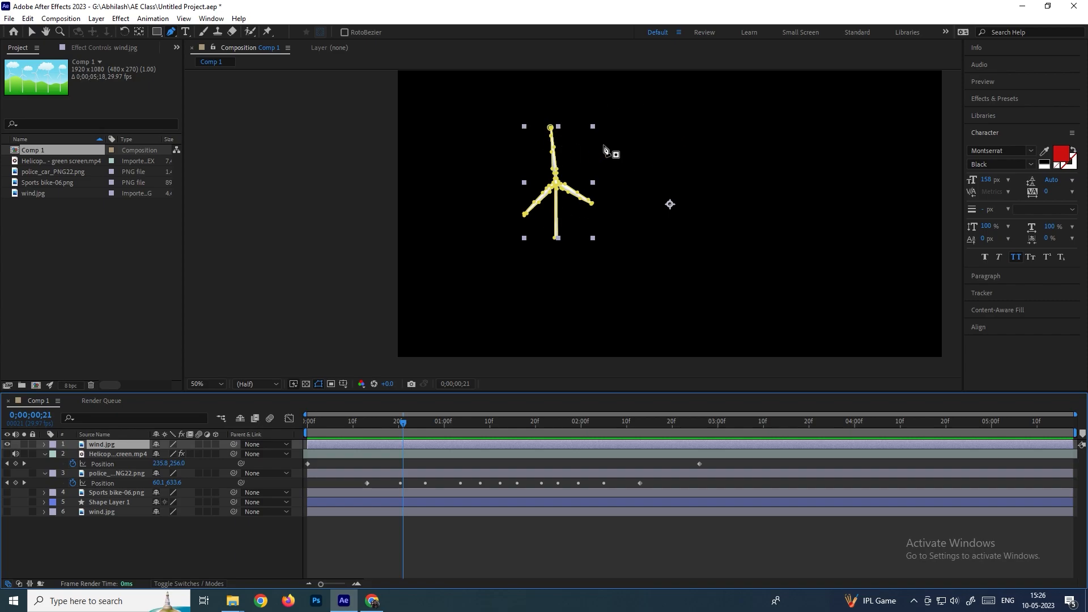
Make the helicopter, police car, sports bike and original background layers visible again.
click(6, 454)
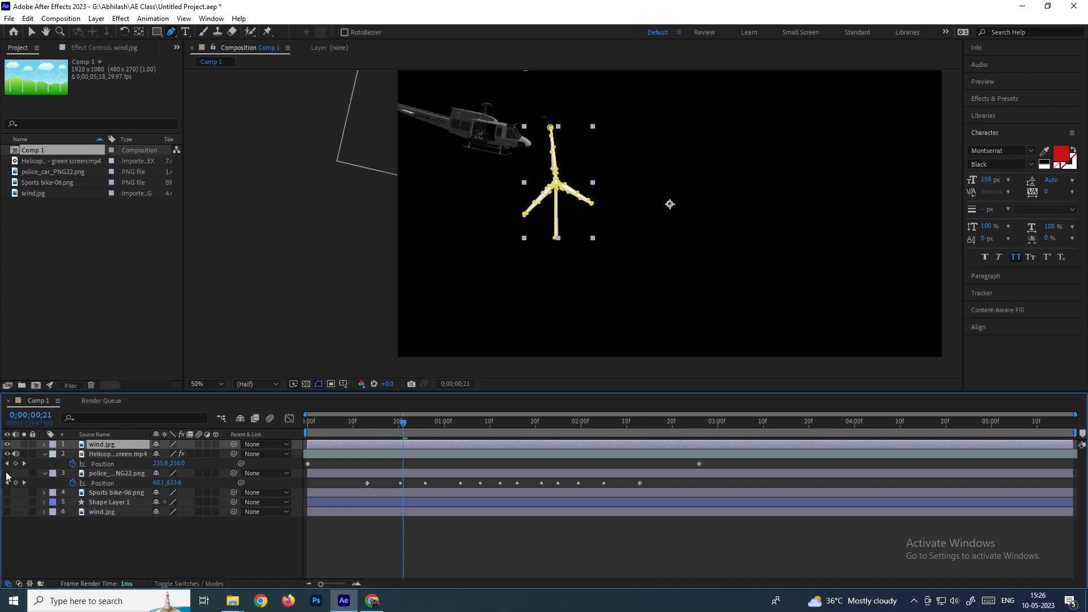
click(6, 473)
click(6, 492)
click(7, 511)
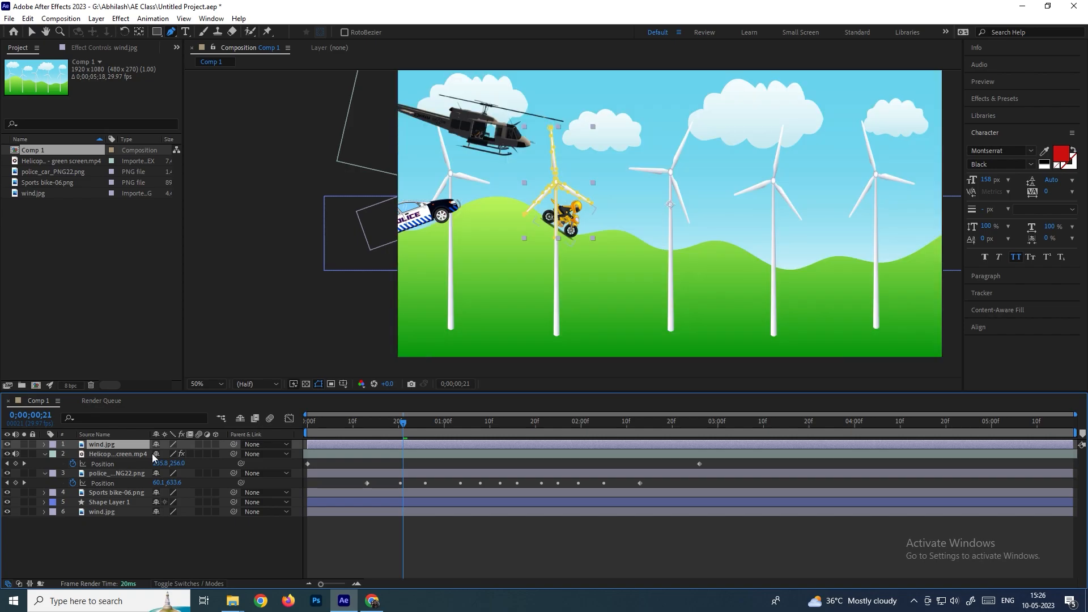
On the masked wind.jpg copy, begin another Pen tool mask up the third windmill's tower toward its hub.
click(156, 545)
click(109, 444)
scroll(670, 212, up, 1)
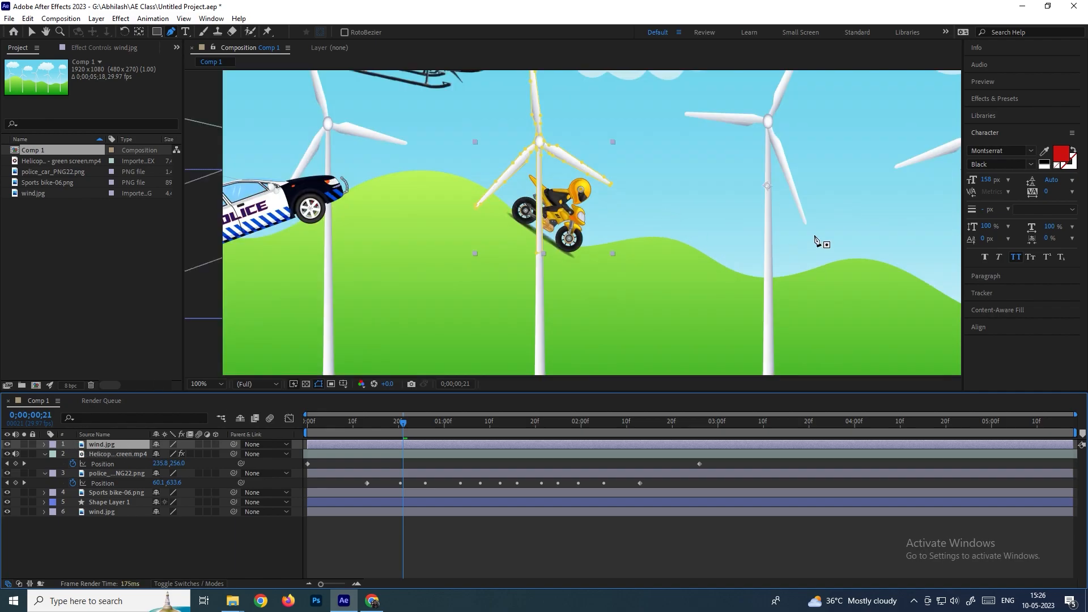
scroll(821, 240, up, 1)
click(636, 293)
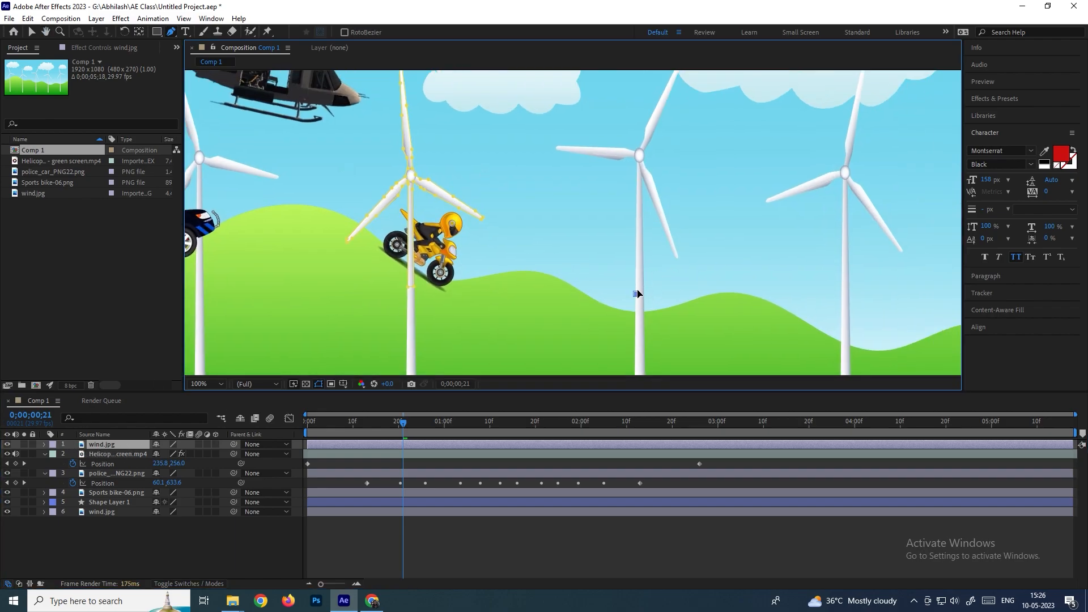
click(637, 216)
click(636, 162)
Continue the third windmill's mask around its nearly horizontal blade.
scroll(633, 151, up, 1)
click(568, 237)
click(545, 243)
click(418, 221)
drag(425, 215, 432, 214)
drag(515, 219, 519, 219)
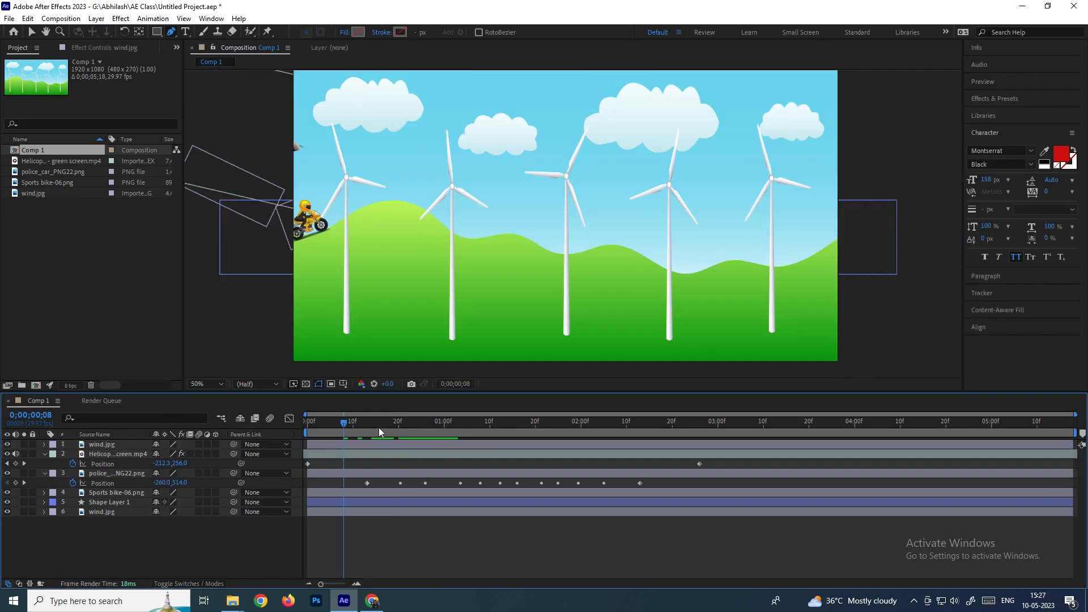
Scrub to 0;00;01;01 and examine how the vehicles pass behind the masked windmills.
drag(379, 427, 449, 430)
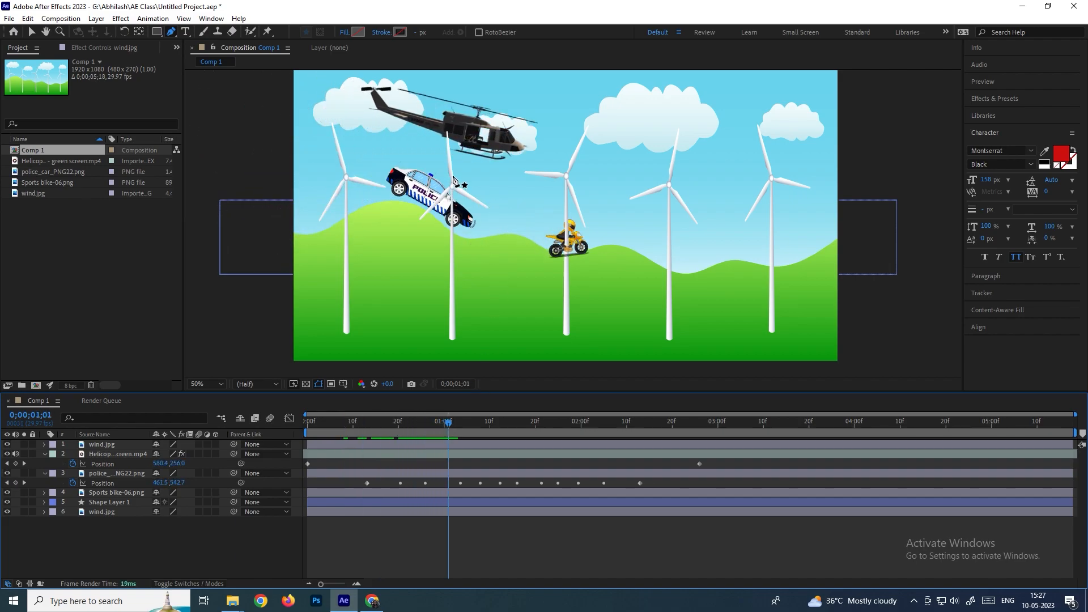
key(comma)
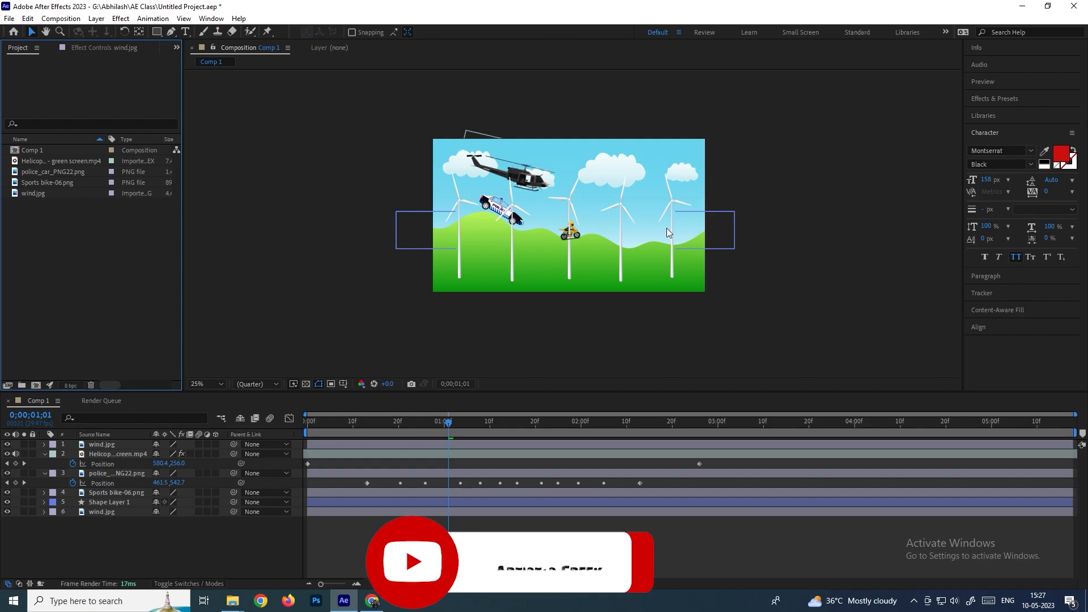
scroll(620, 243, up, 2)
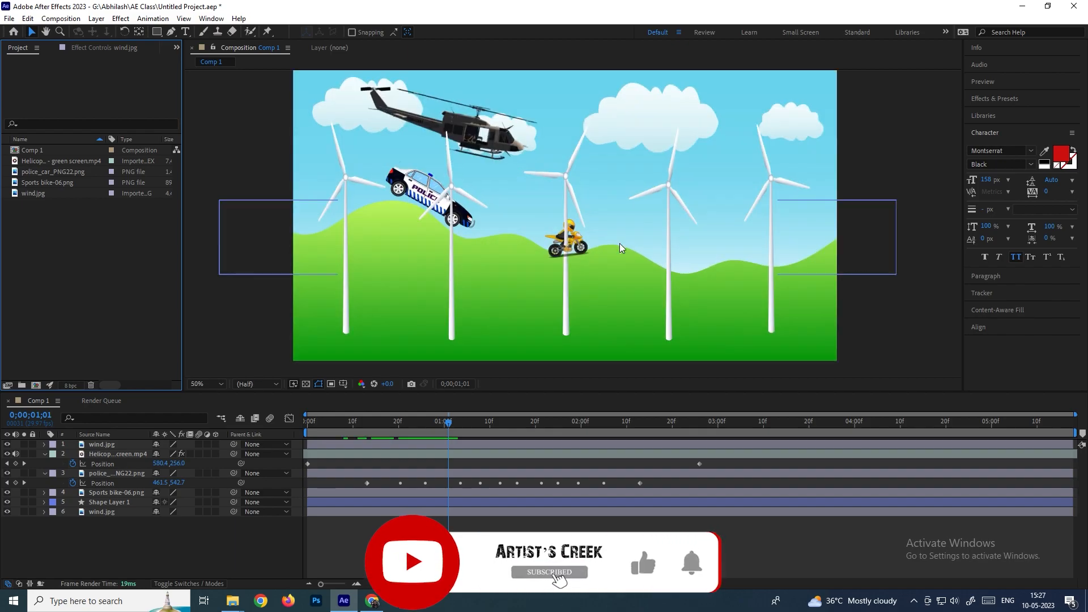